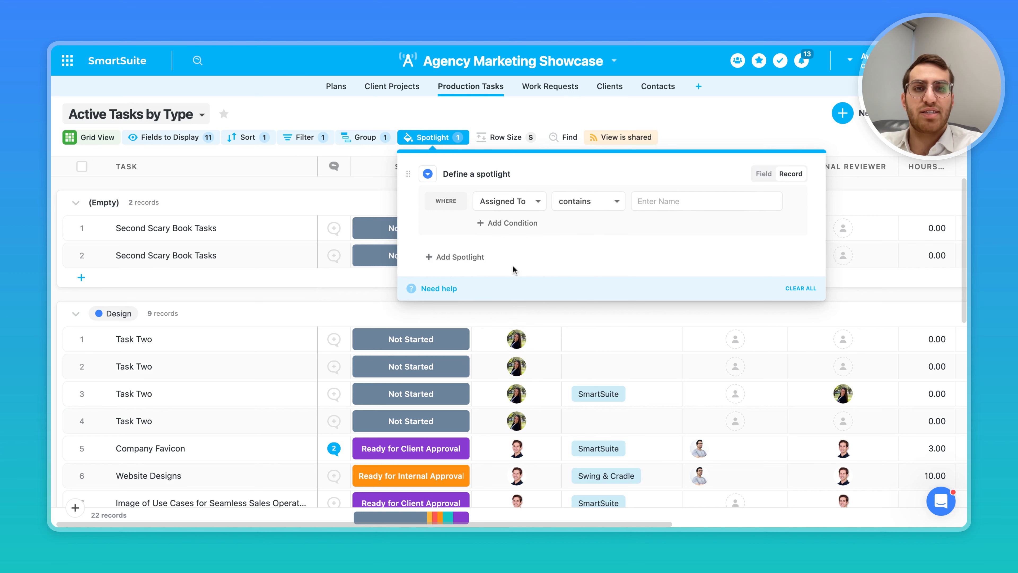
- Set the spotlight condition to Assigned To "is exactly" the team member found by searching for the name
left_click(603, 203)
left_click(680, 202)
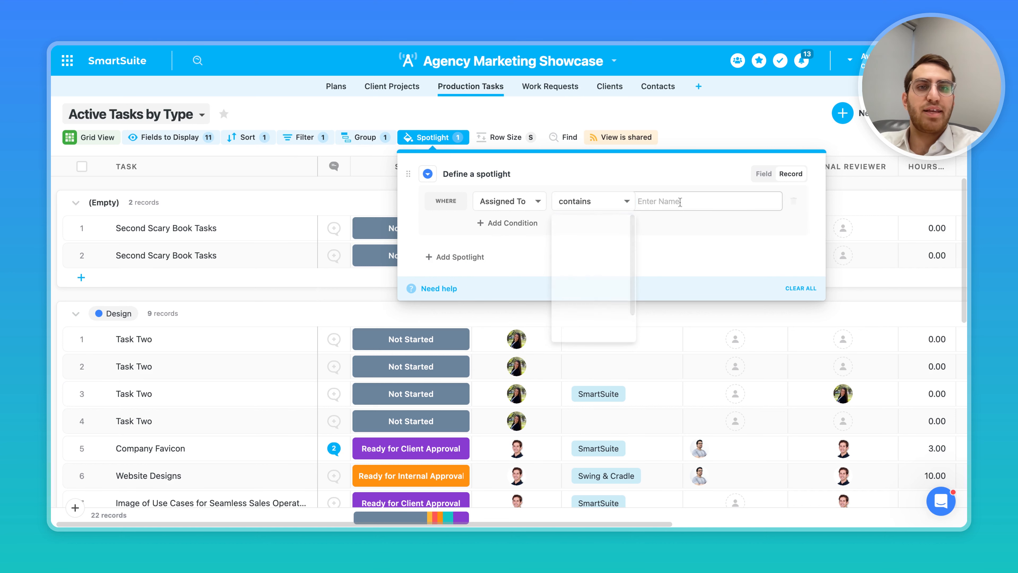
left_click(618, 201)
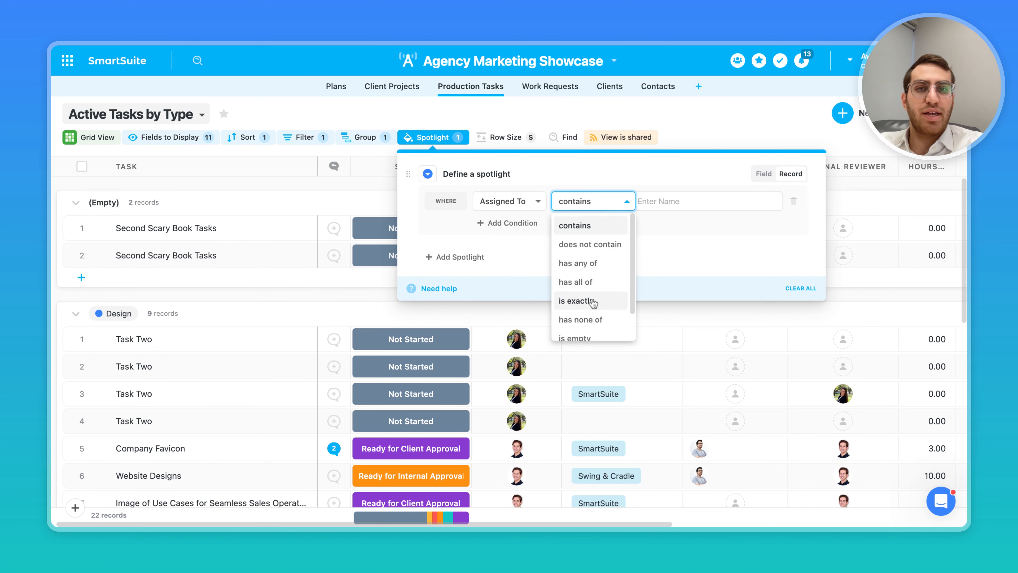
left_click(594, 299)
left_click(677, 200)
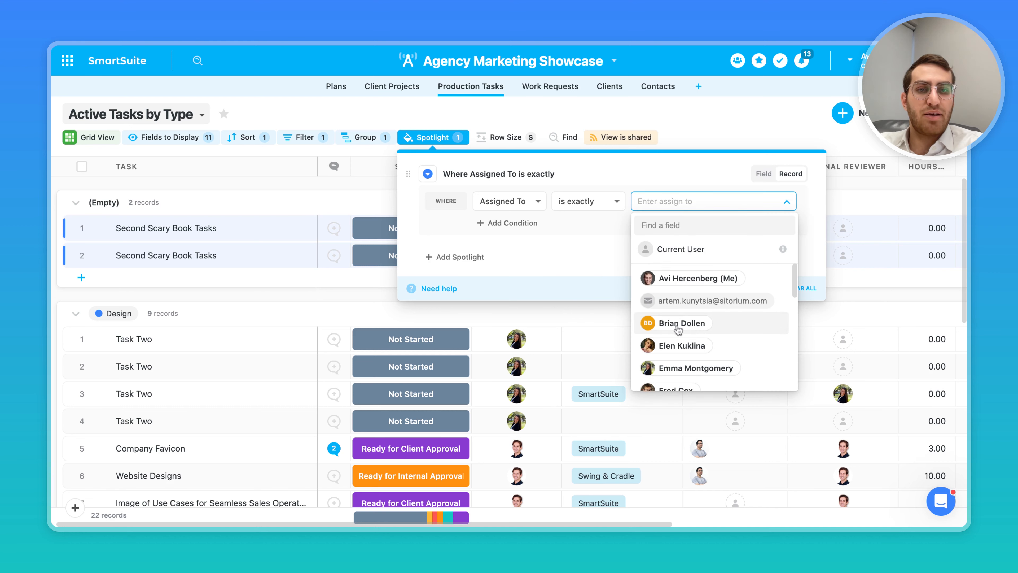
scroll(681, 335, "down", 4)
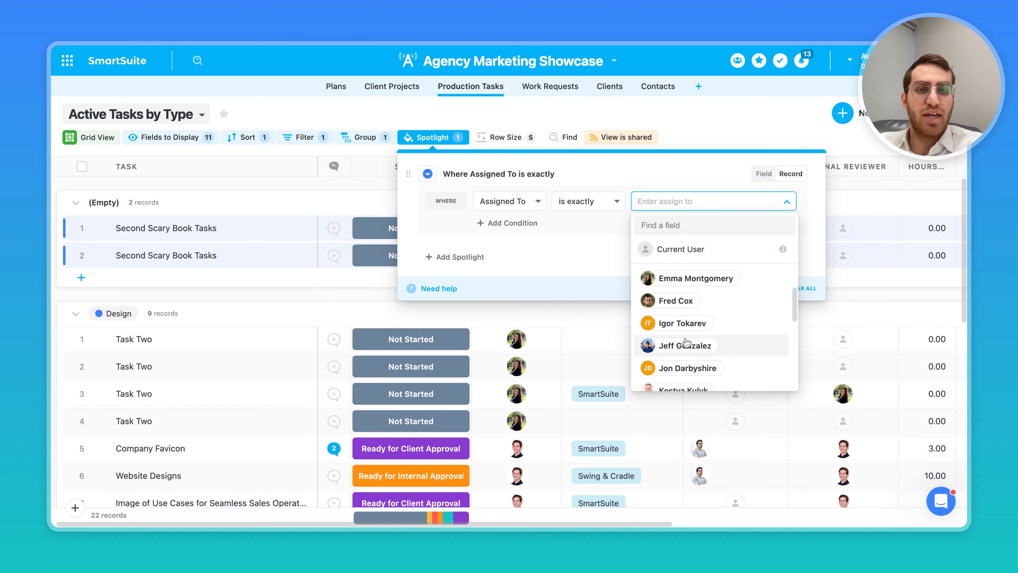
scroll(686, 341, "up", 4)
left_click(671, 225)
type("Nt")
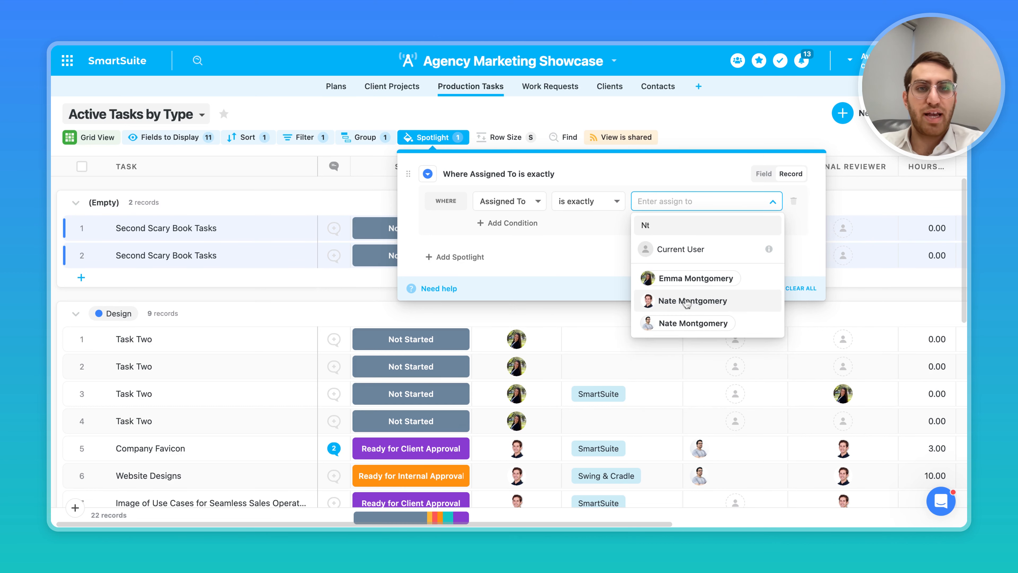
left_click(687, 301)
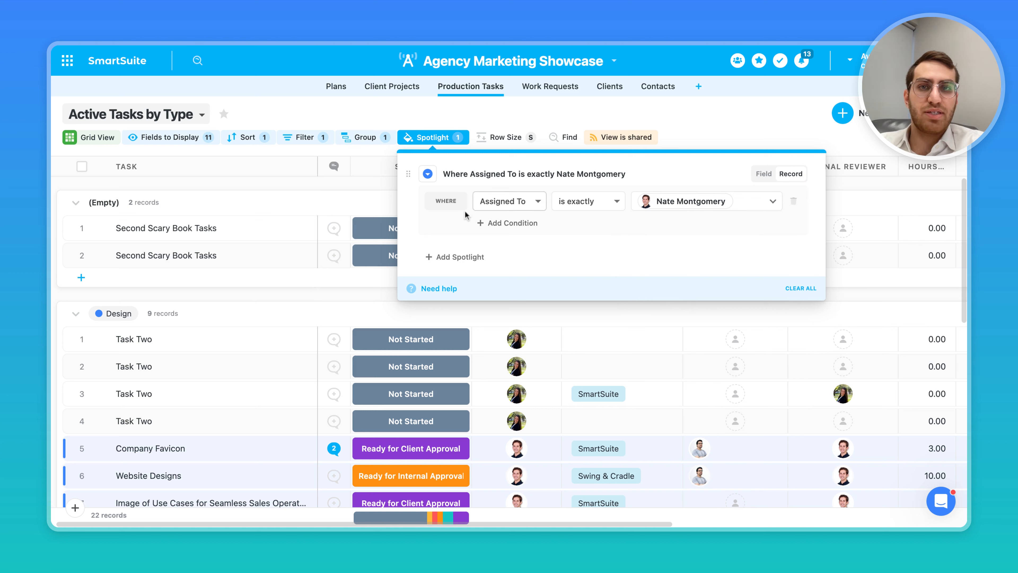
- Change the spotlight's colour to dark teal and keep it applied to the whole record
left_click(427, 174)
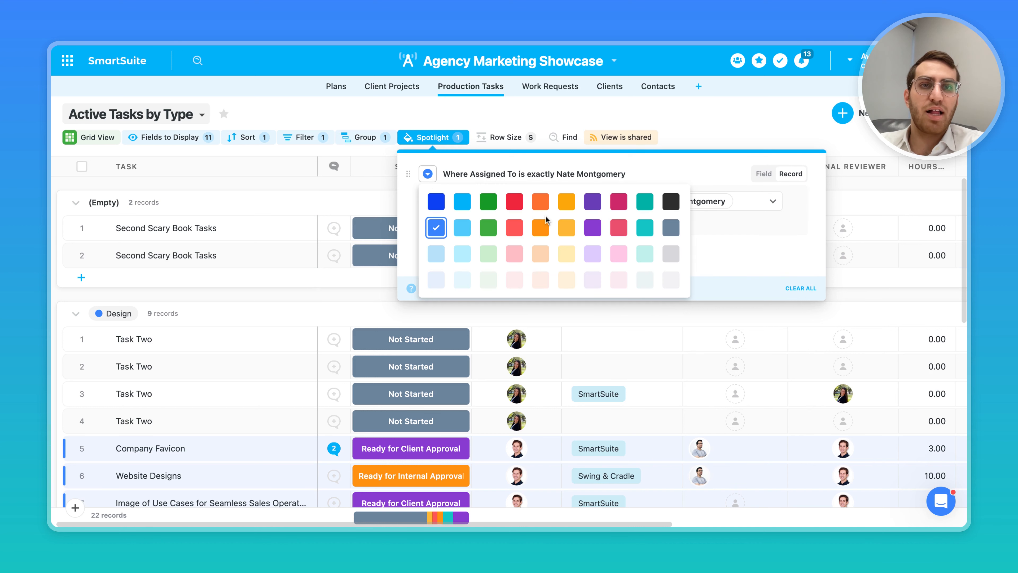
left_click(644, 201)
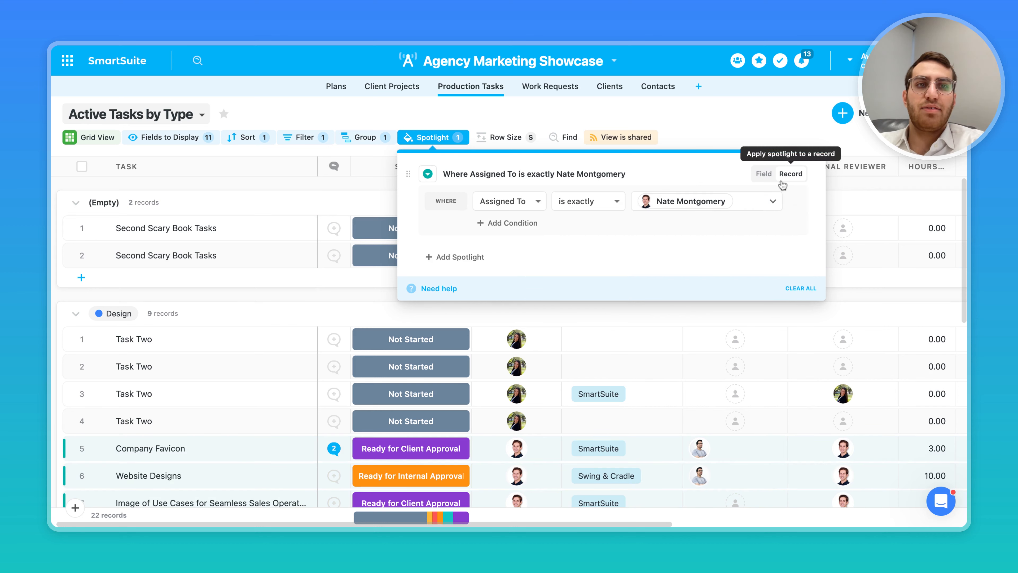
left_click(789, 176)
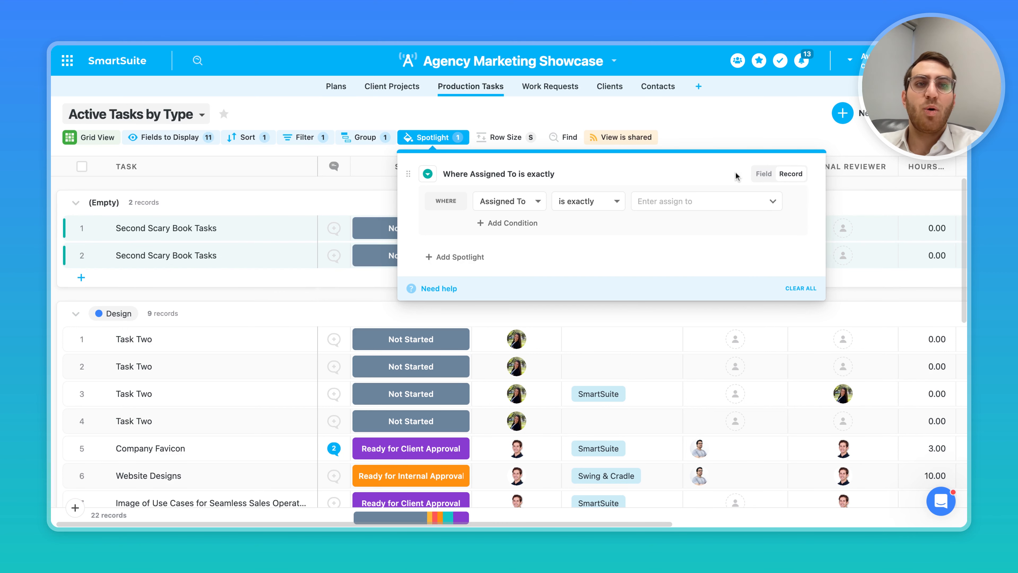
- Apply the spotlight to the field only and reselect the same team member as the "is exactly" value for Assigned To
left_click(764, 174)
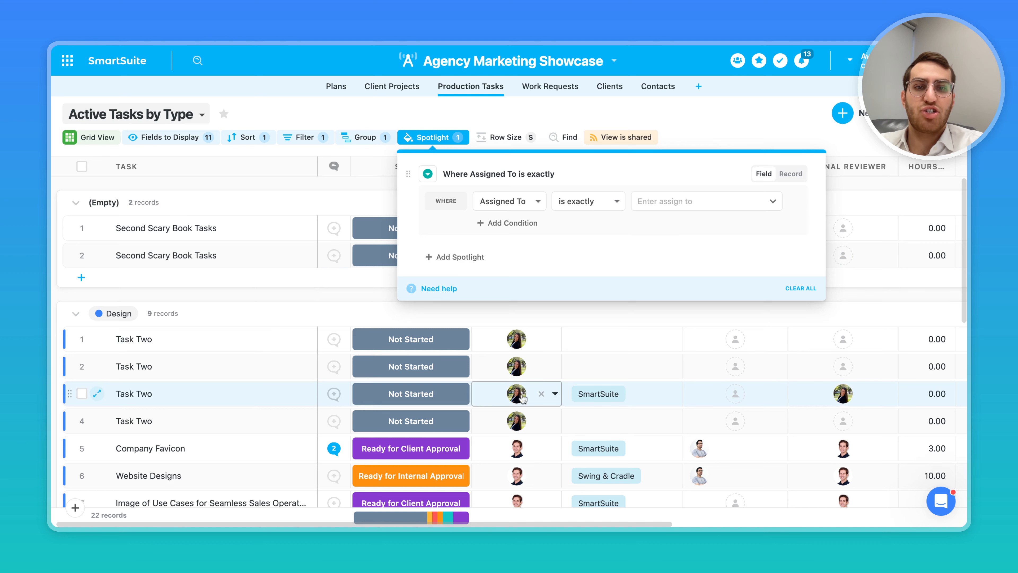
left_click(590, 199)
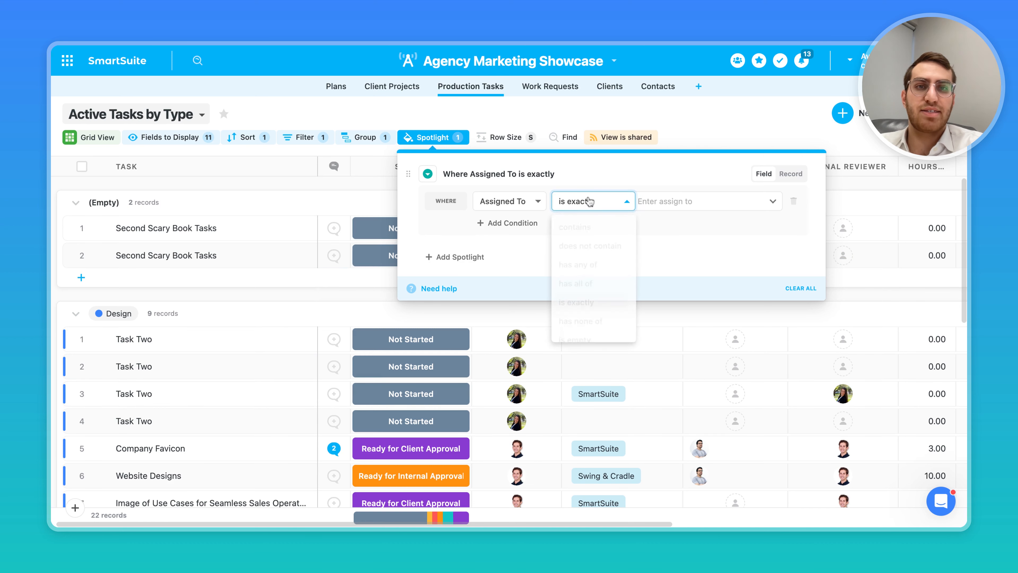
left_click(656, 202)
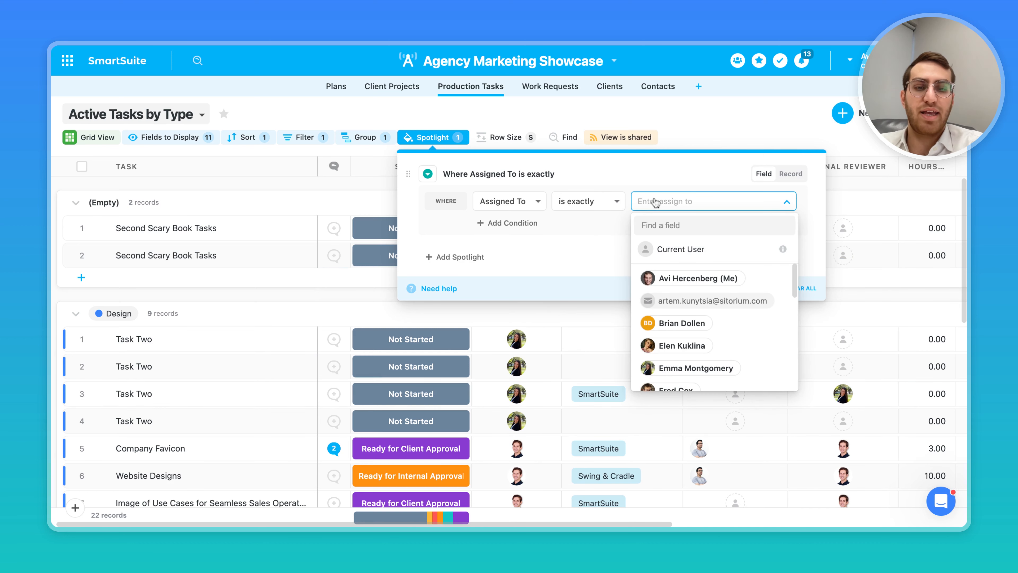
type("nat")
left_click(696, 280)
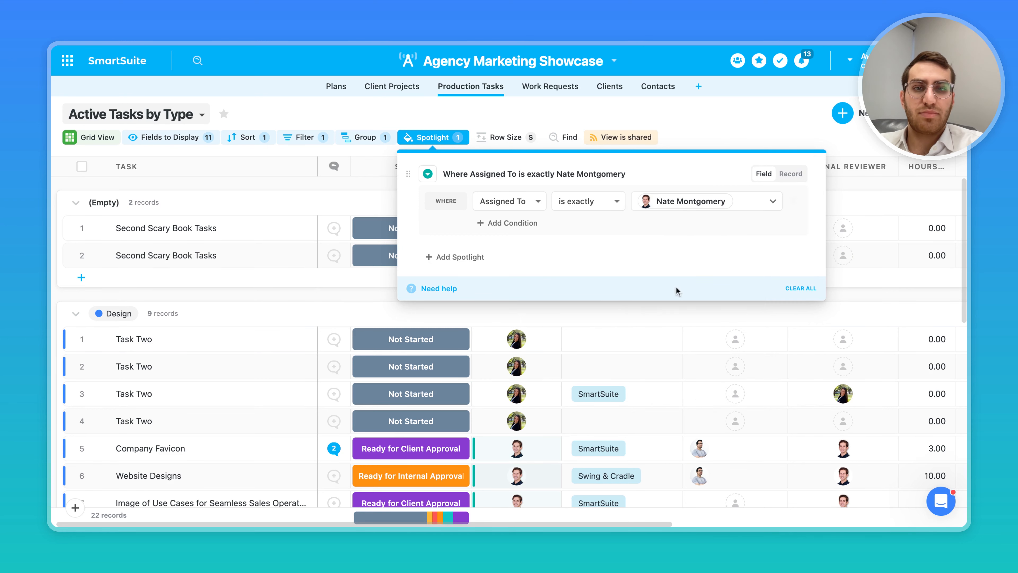
left_click(553, 119)
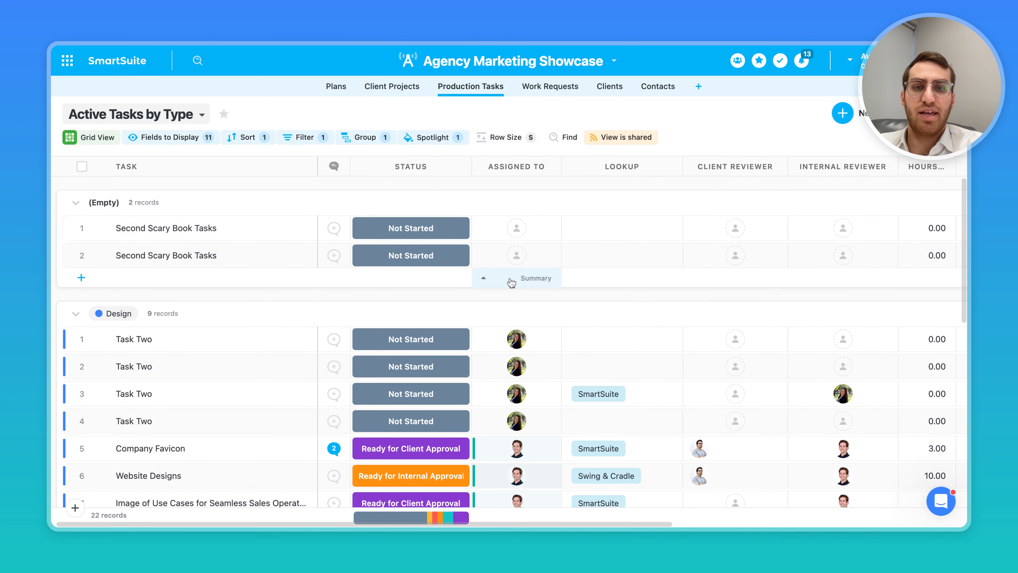
scroll(484, 279, "down", 5)
scroll(501, 233, "up", 3)
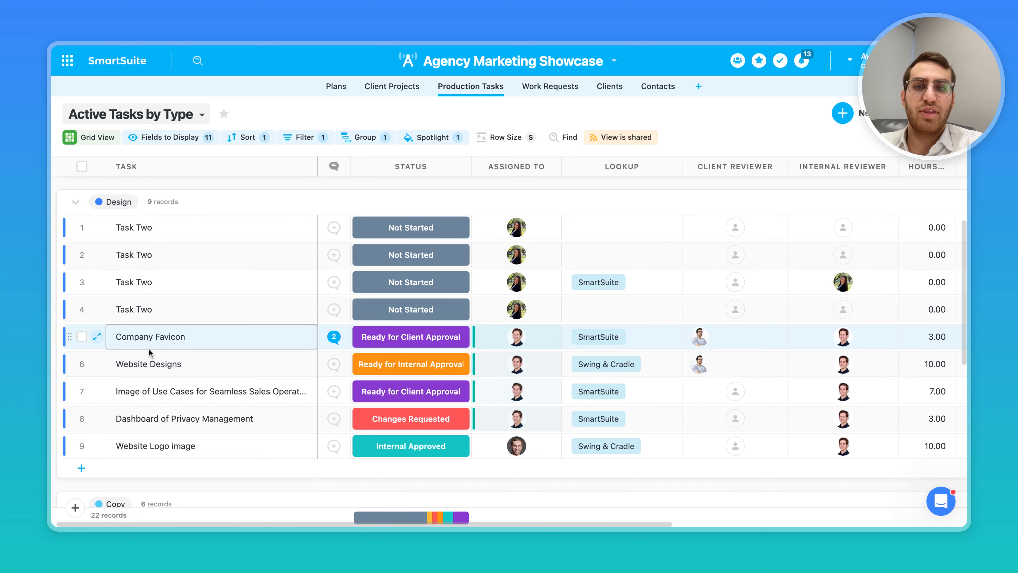
- Switch the assignee spotlight back to highlighting the whole record
left_click(437, 140)
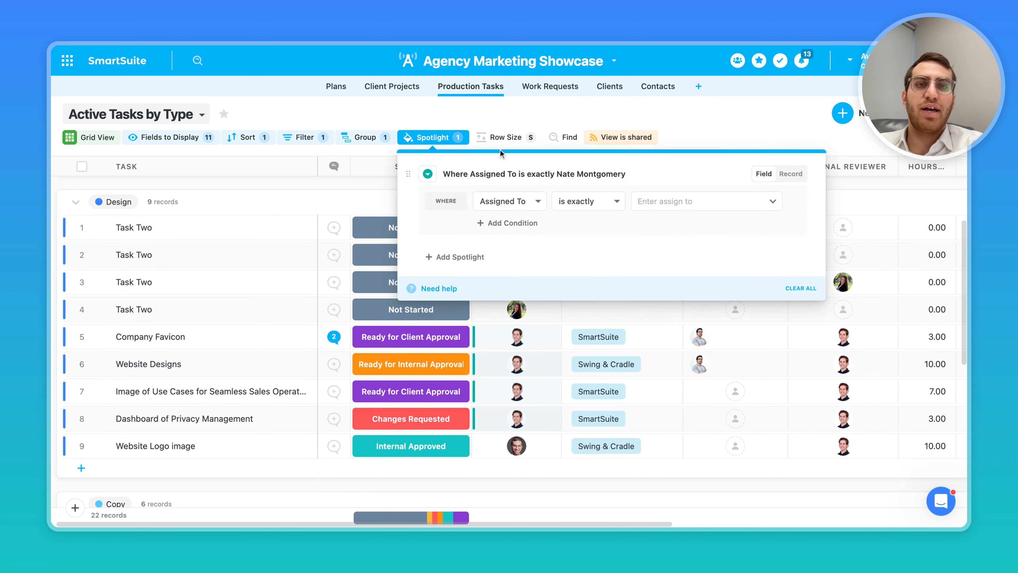
left_click(791, 173)
left_click(766, 108)
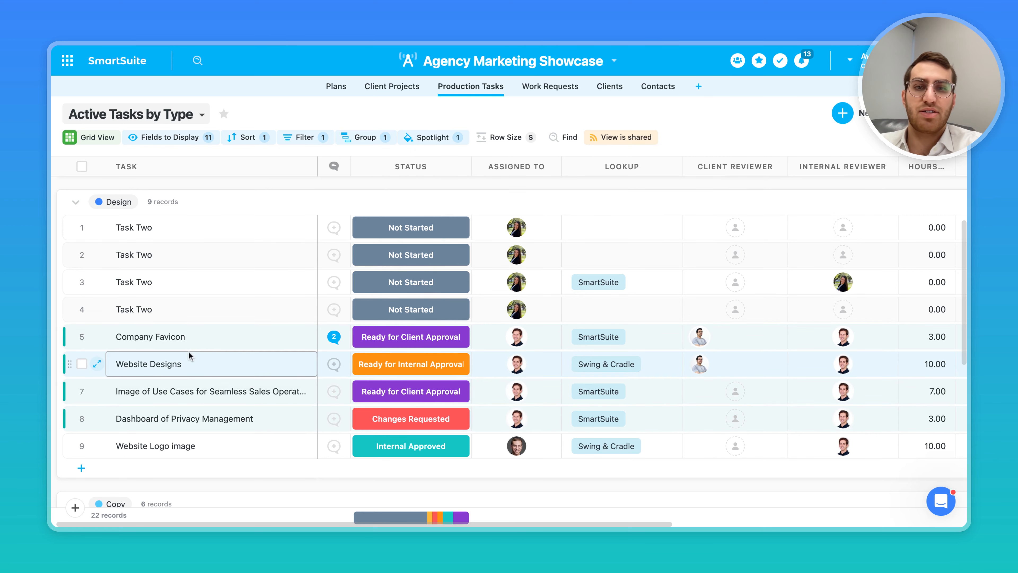
- Add a second record spotlight whose only condition is Assigned To "is exactly" the team member assigned to the Task Two records
left_click(437, 142)
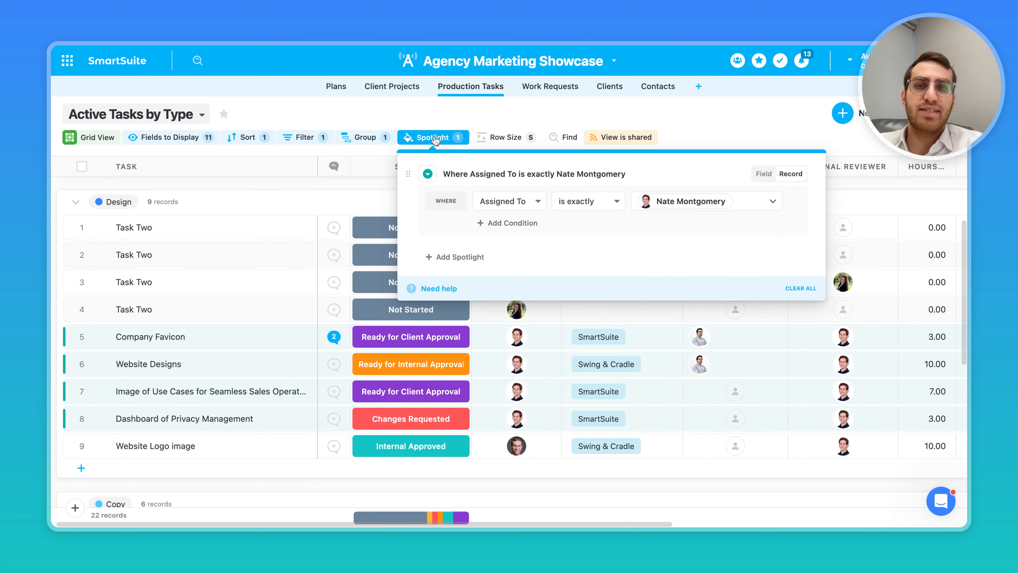
left_click(468, 257)
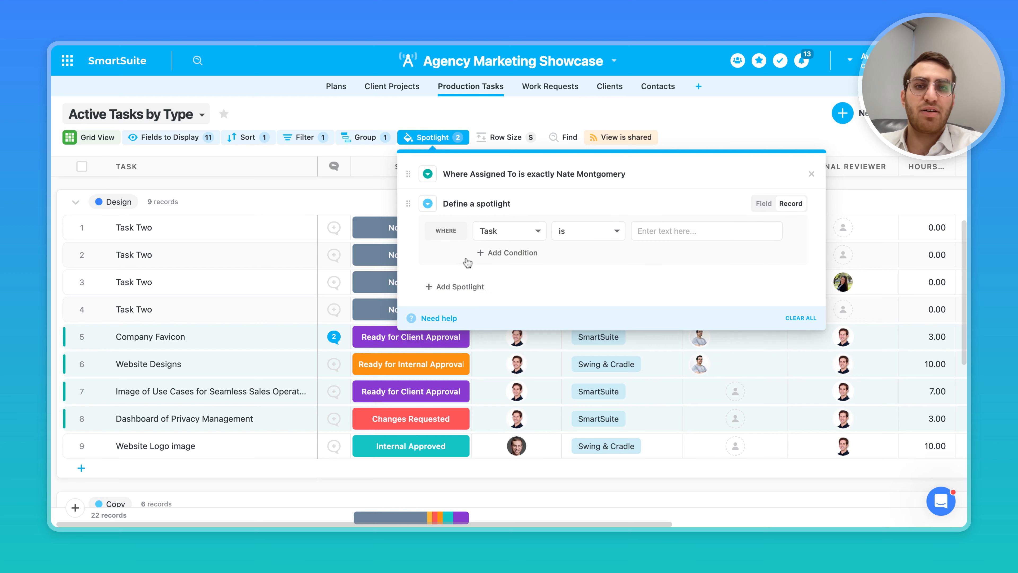
left_click(498, 237)
left_click(517, 298)
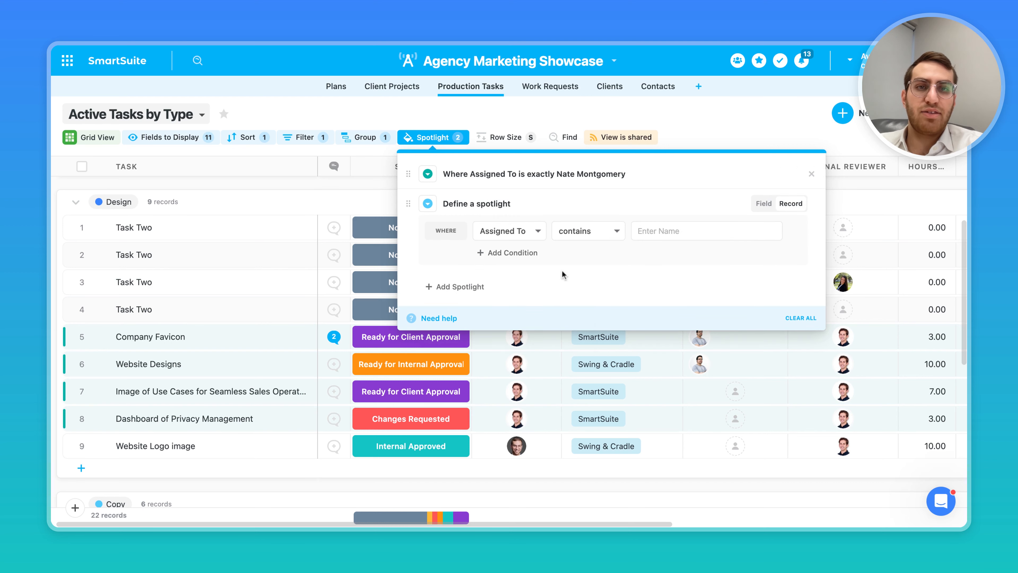
left_click(589, 232)
left_click(589, 330)
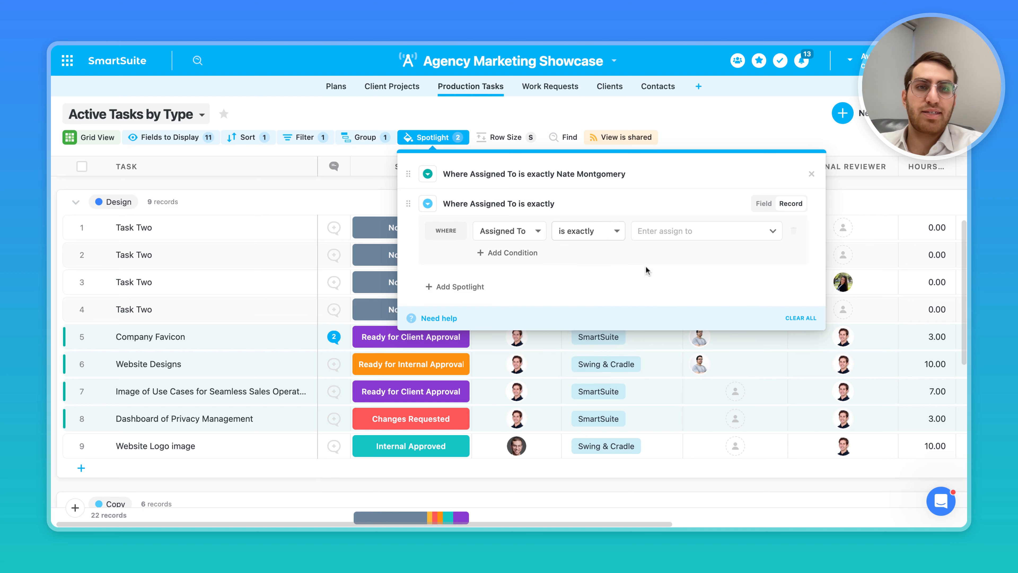
left_click(663, 237)
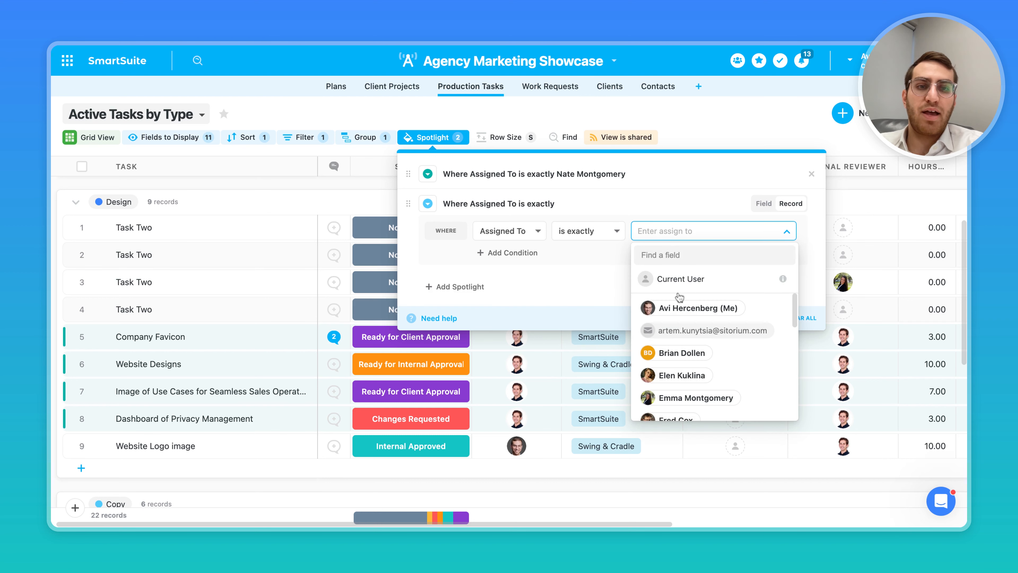
left_click(708, 398)
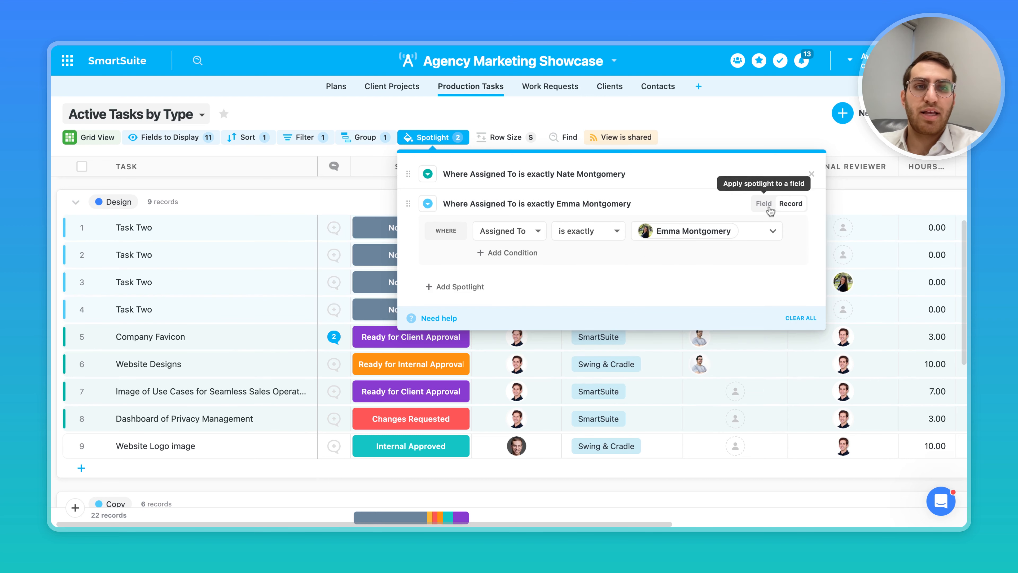
left_click(499, 253)
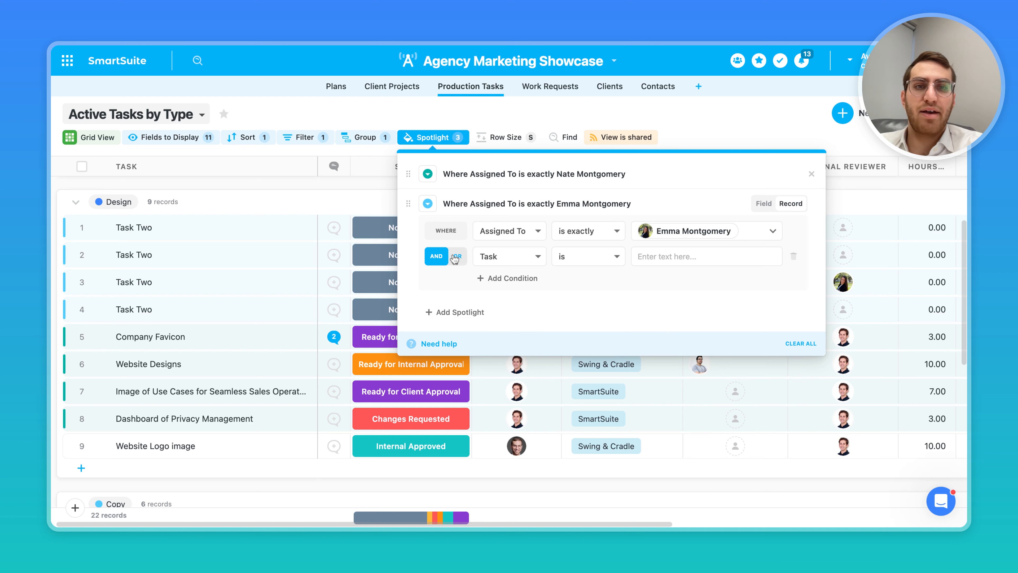
left_click(794, 256)
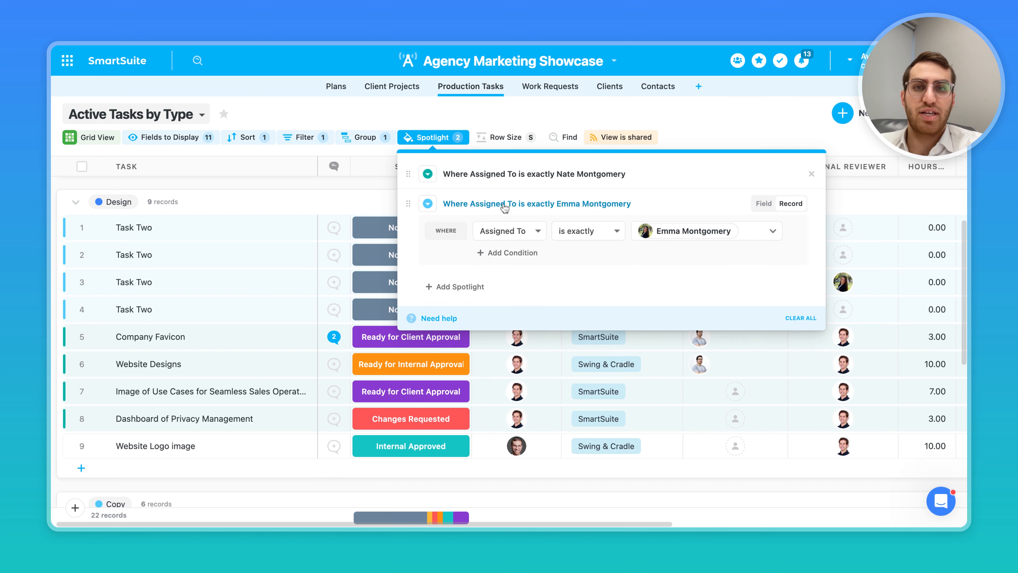
- Change the second spotlight's colour to dark blue and review the highlighted records in the grid
left_click(429, 203)
left_click(436, 231)
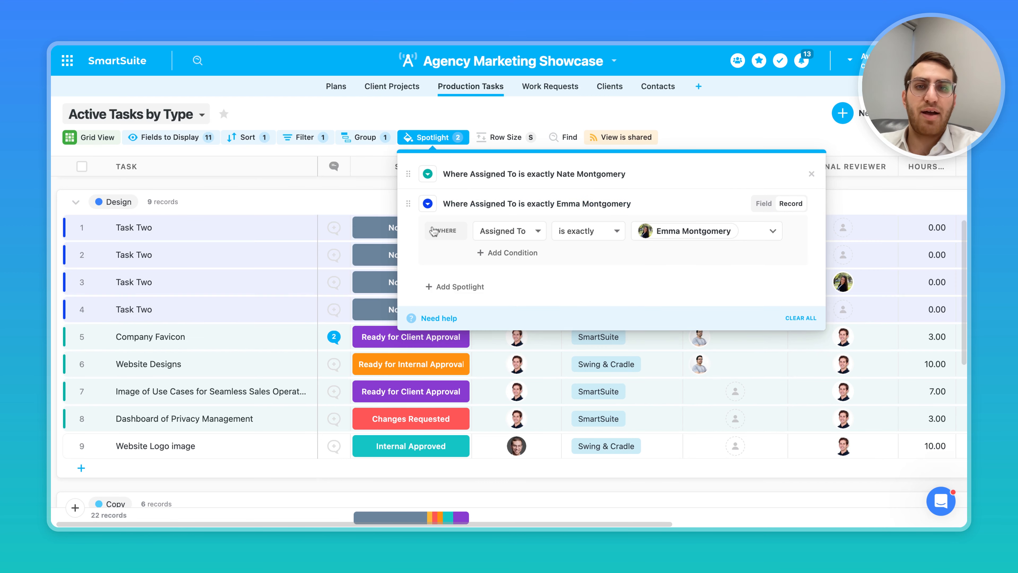
left_click(659, 123)
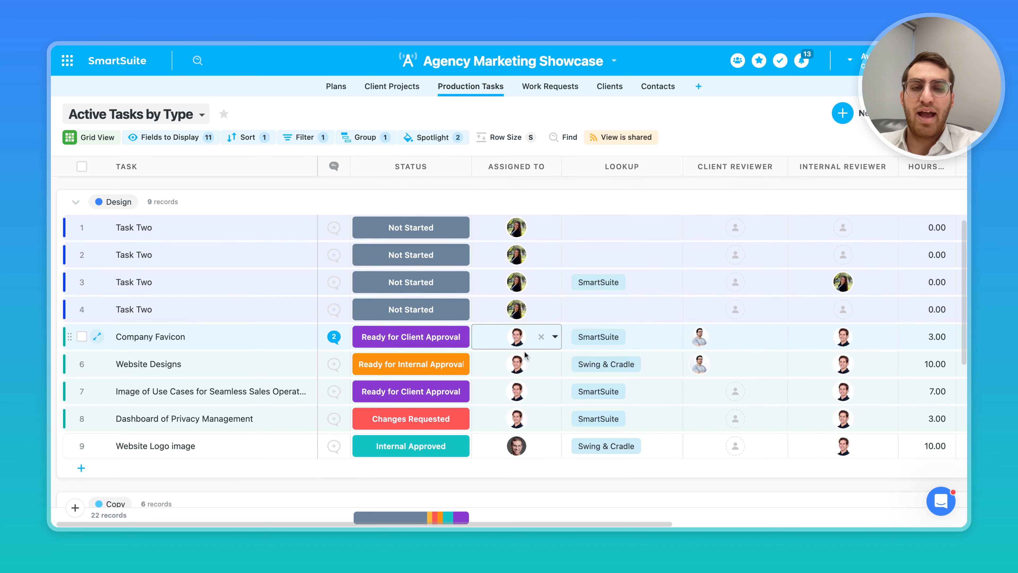
scroll(274, 292, "down", 2)
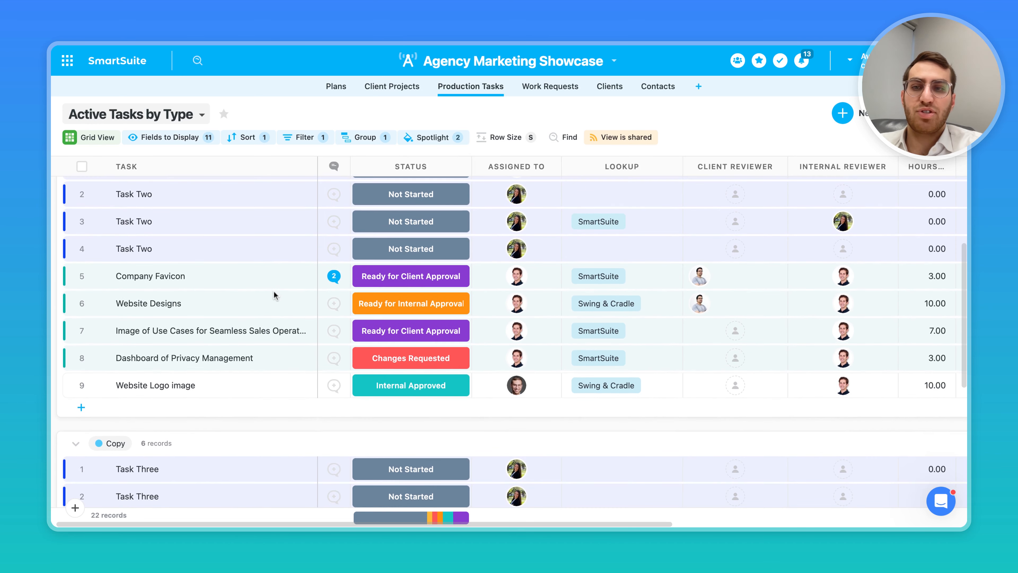
scroll(274, 294, "down", 1)
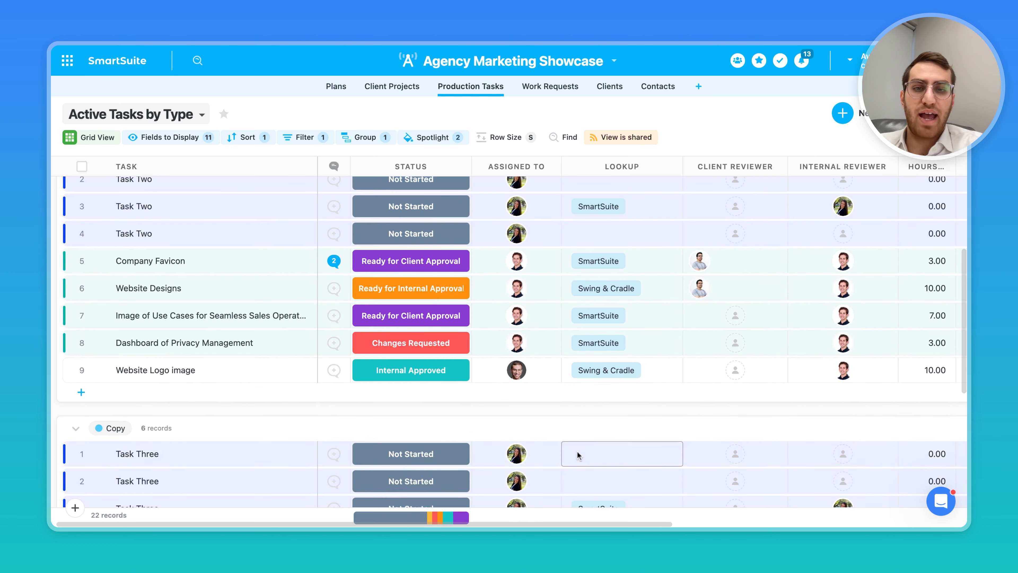
scroll(576, 455, "down", 3)
scroll(455, 405, "down", 5)
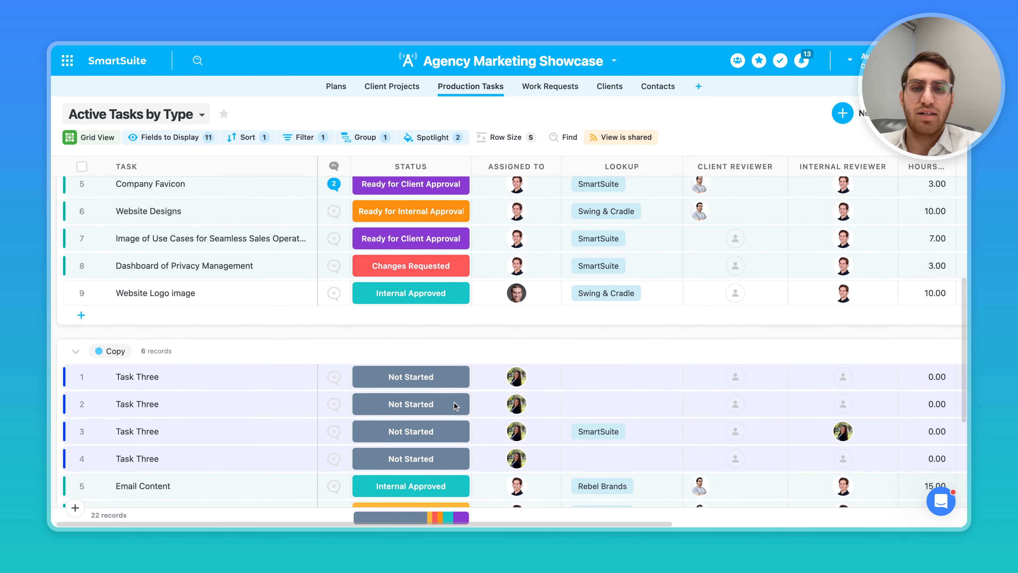
- Add an AND condition to the second, dark blue spotlight: Status "is none of" Not Started and In Process
left_click(431, 138)
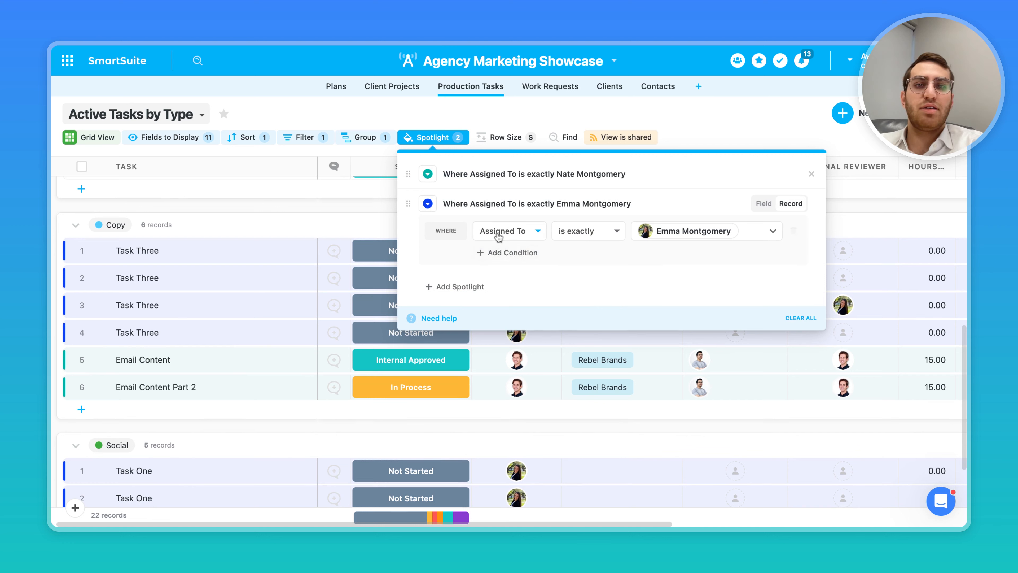
left_click(512, 252)
left_click(518, 258)
type("st")
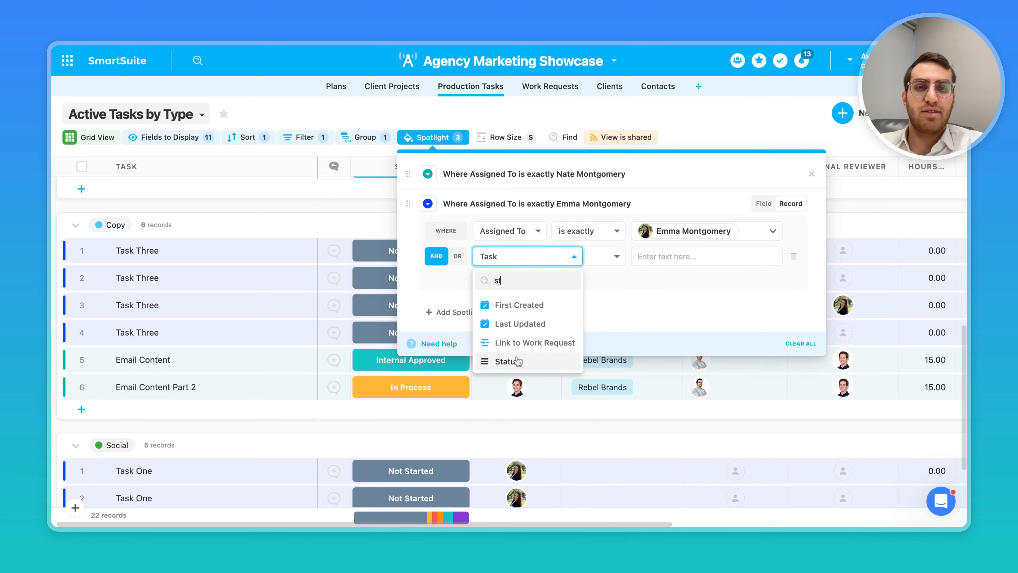
left_click(506, 360)
left_click(580, 266)
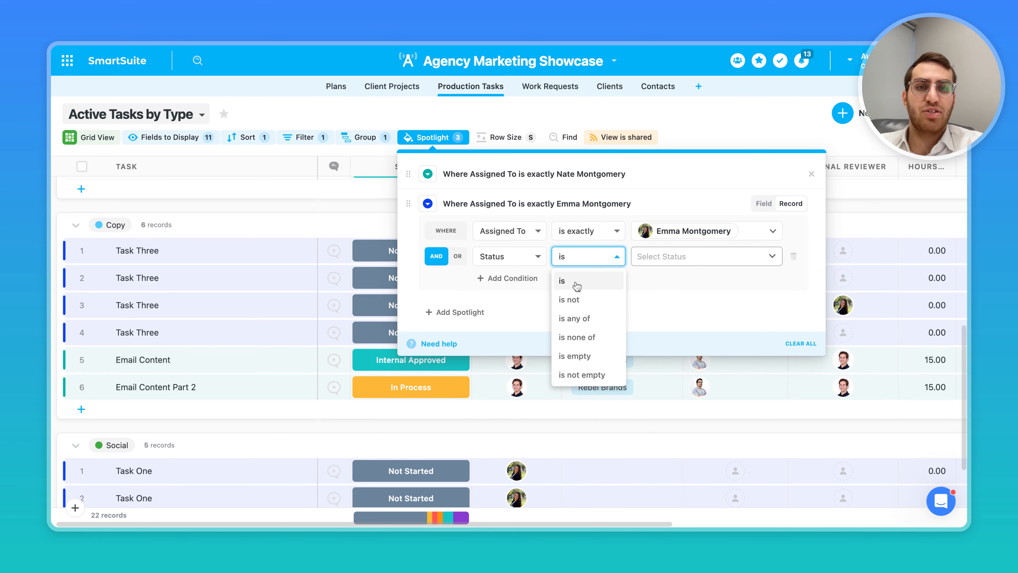
left_click(580, 337)
left_click(704, 254)
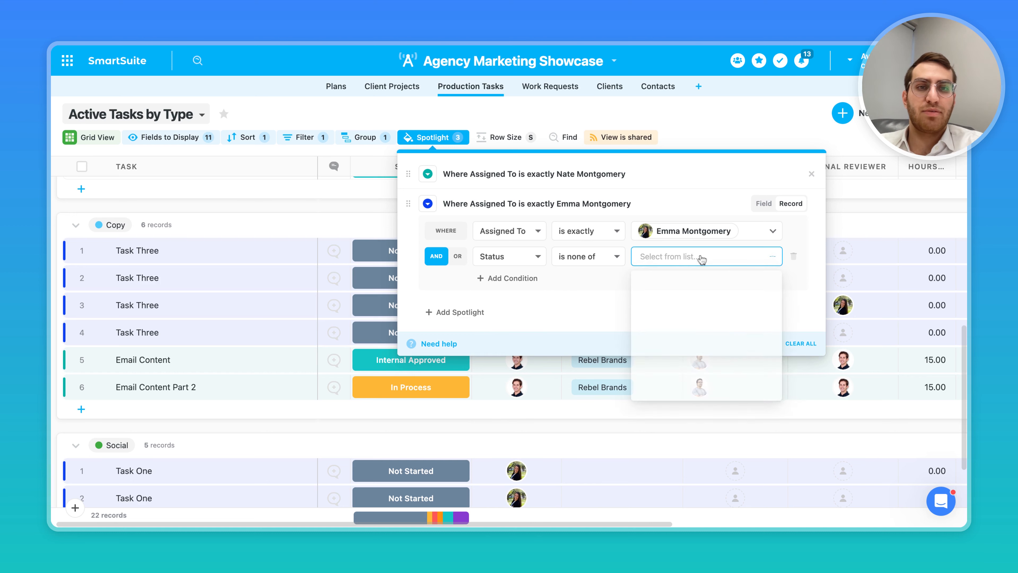
left_click(696, 281)
left_click(693, 305)
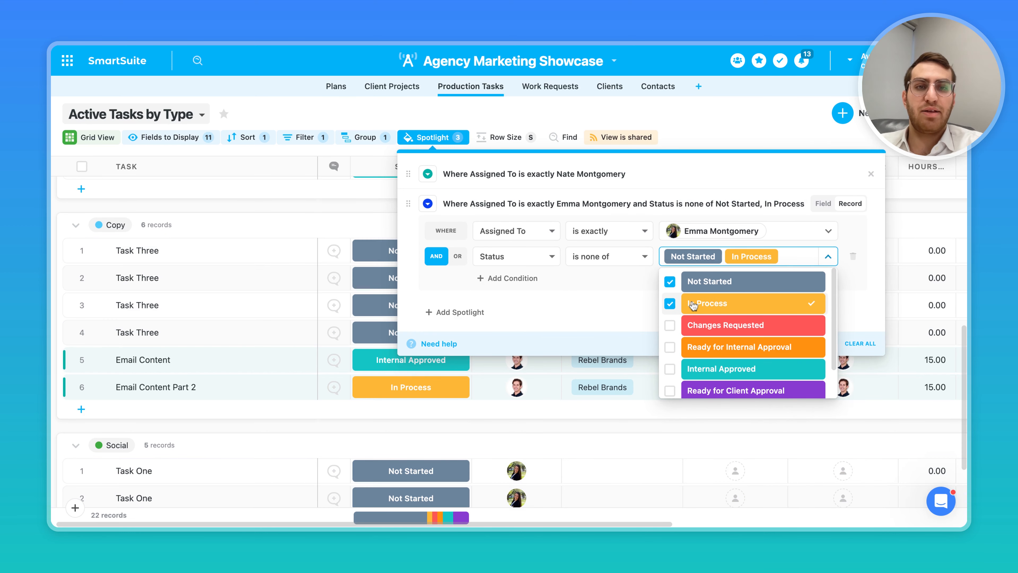
left_click(574, 305)
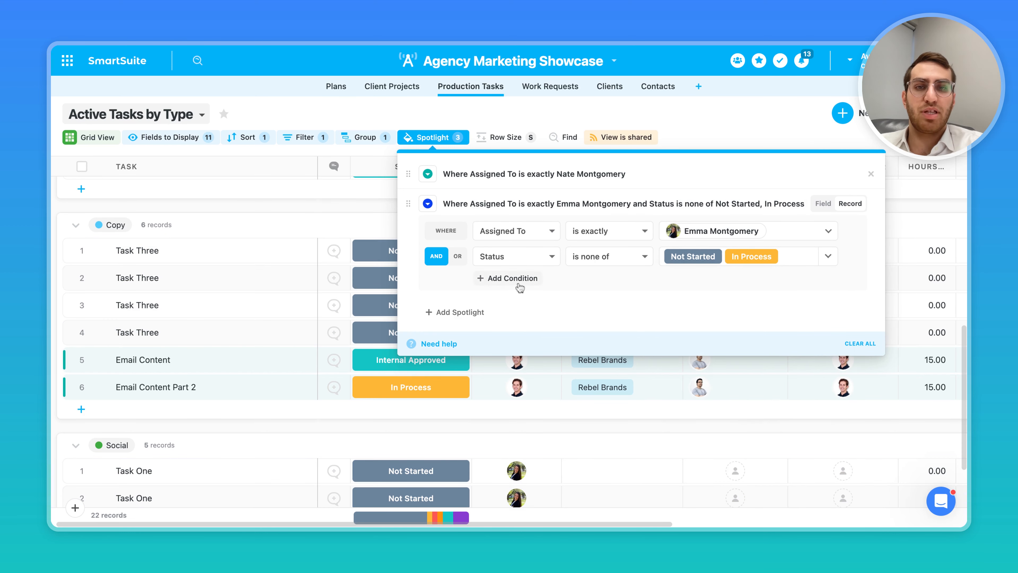
- Add a third record spotlight where Assigned To "is exactly" the same team member as in the second spotlight
left_click(453, 314)
left_click(506, 260)
left_click(507, 326)
left_click(598, 265)
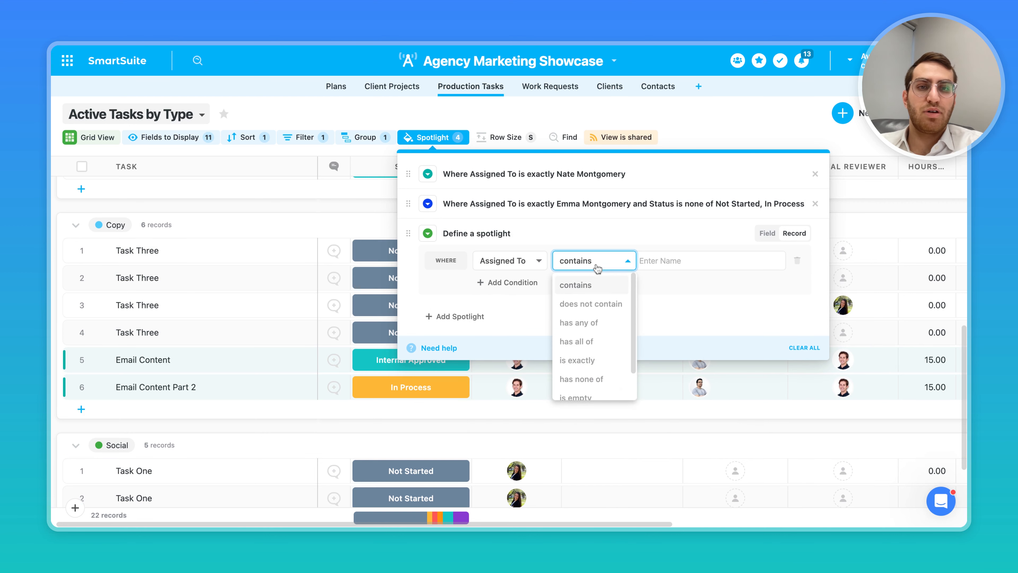
left_click(589, 358)
left_click(671, 262)
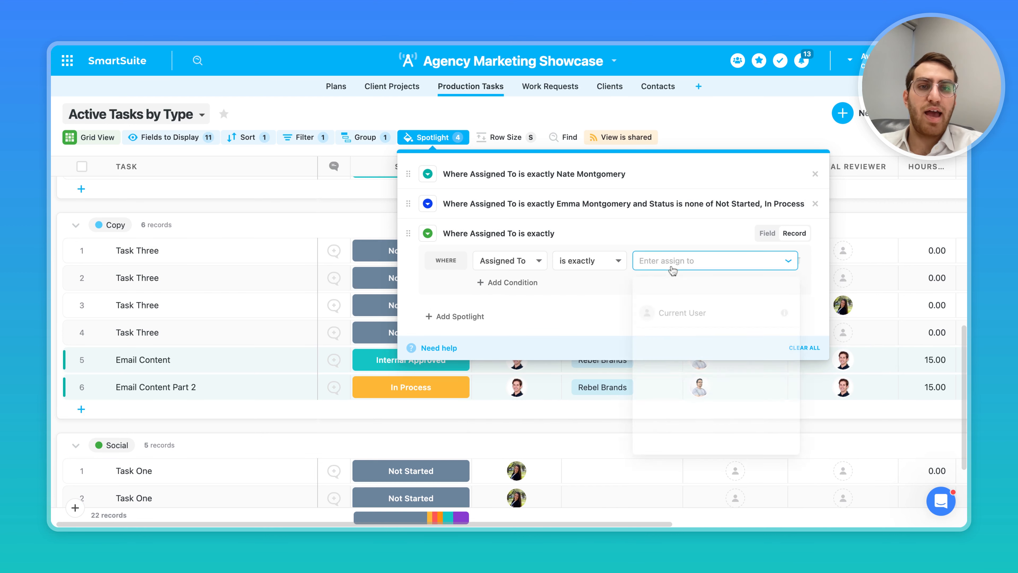
left_click(681, 429)
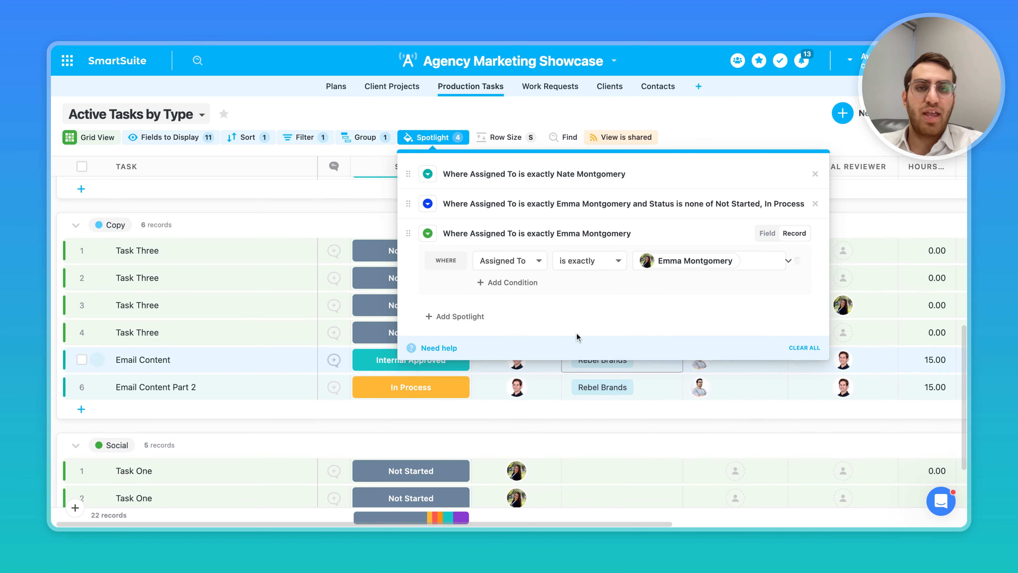
- Add an AND condition to the third spotlight: Status "is any of" Client Approved, Ready for Client Approval and Internal Approved
left_click(521, 282)
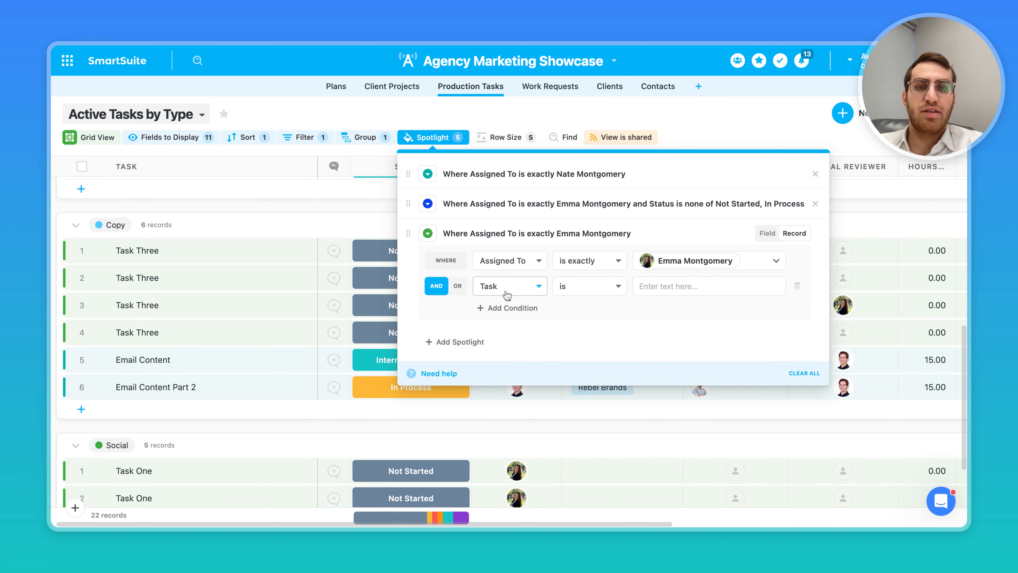
left_click(507, 295)
type("st")
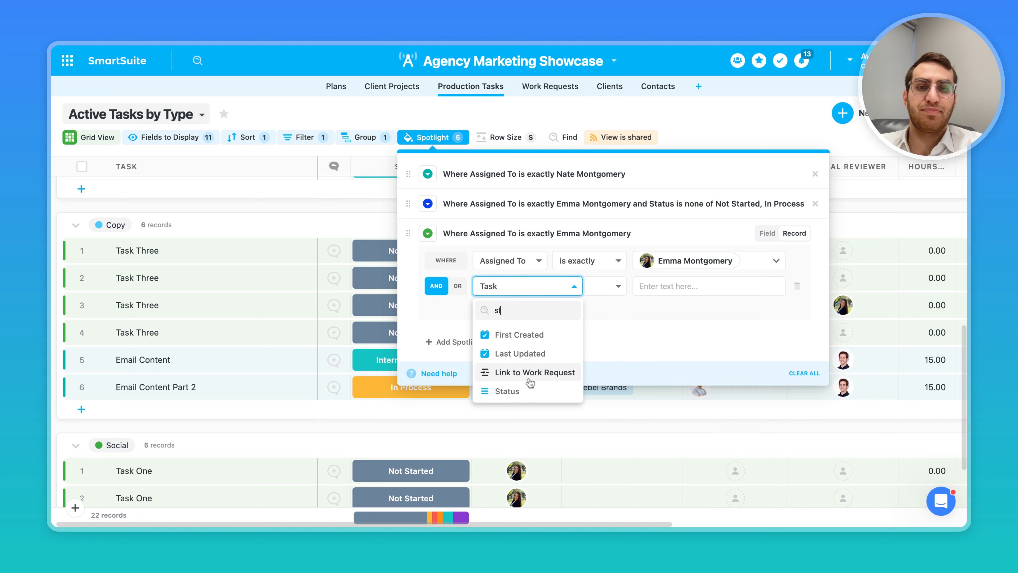
left_click(522, 390)
left_click(601, 289)
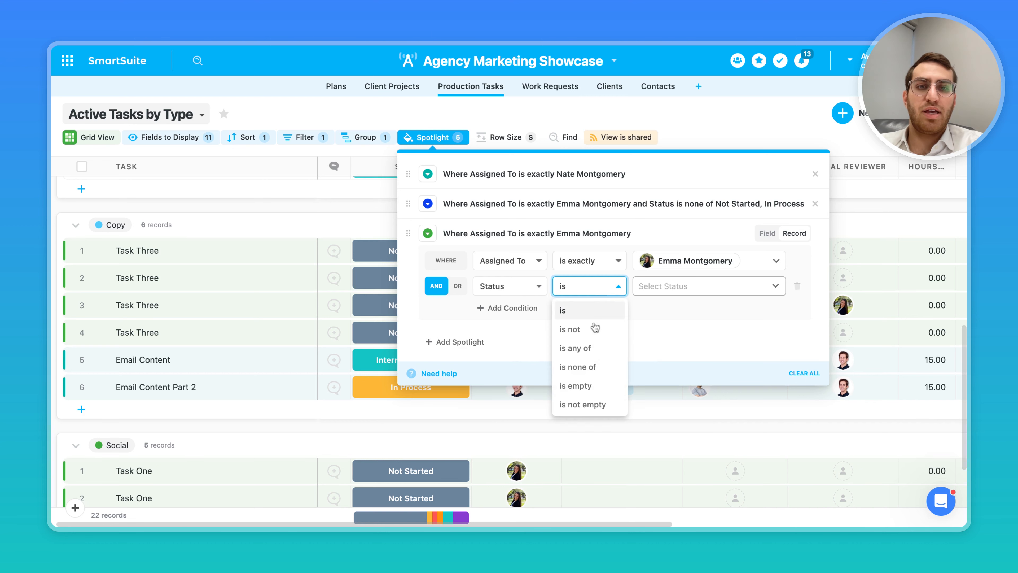
left_click(577, 348)
left_click(683, 286)
scroll(706, 361, "down", 3)
left_click(682, 415)
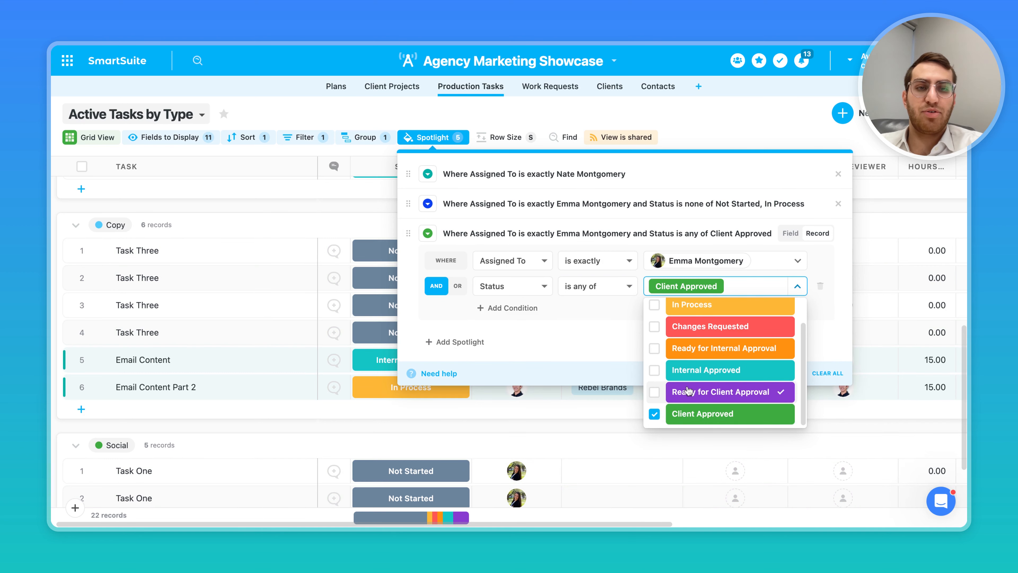
left_click(688, 391)
left_click(690, 370)
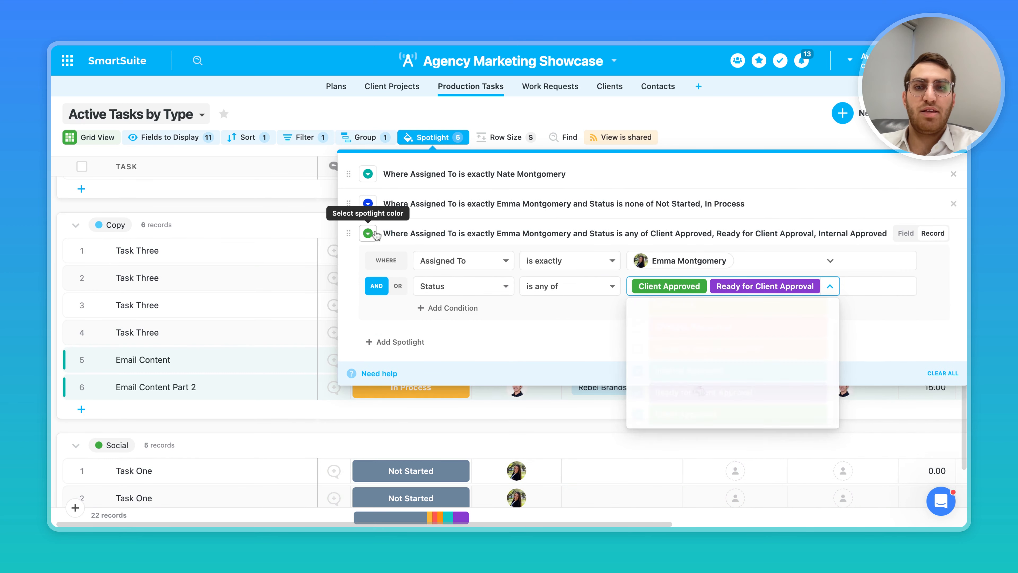
- Change the third spotlight's colour to purple and close the spotlight settings
left_click(376, 234)
left_click(535, 260)
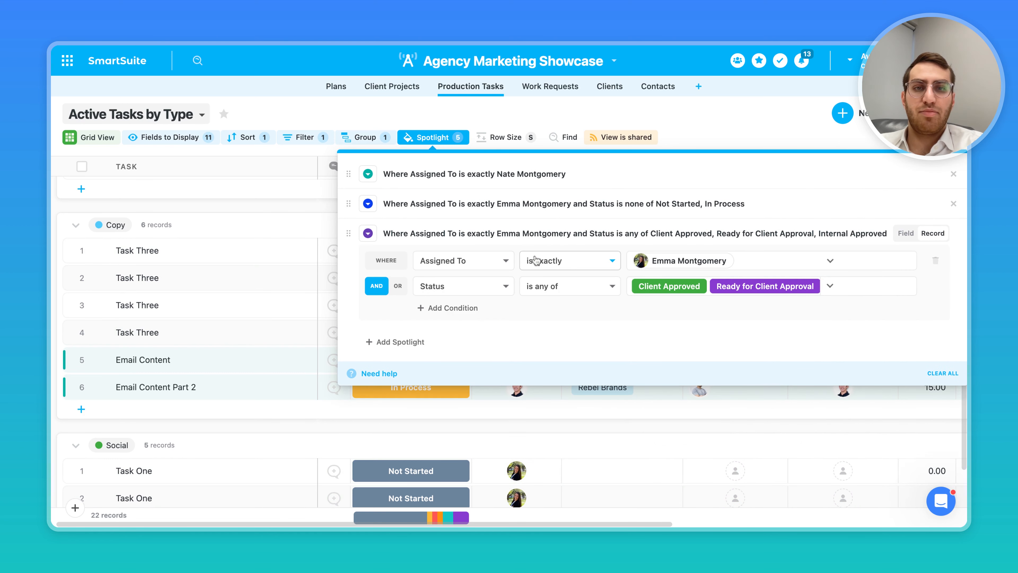
left_click(698, 123)
- Examine which records in the Design, Copy and Social groups are highlighted by the combined assignee and status spotlights
scroll(503, 282, "down", 4)
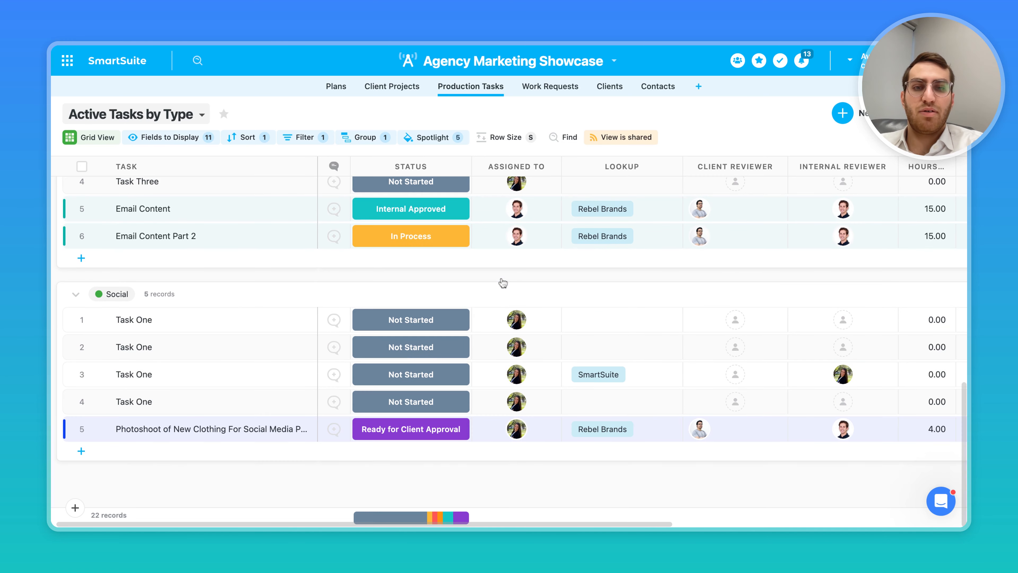
mouse_move(589, 523)
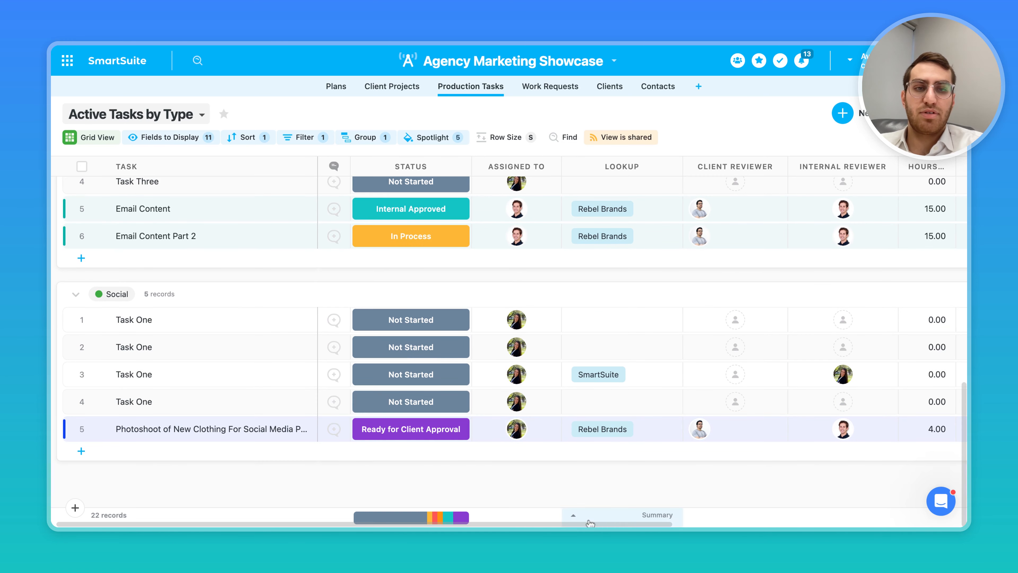
scroll(590, 386, "up", 6)
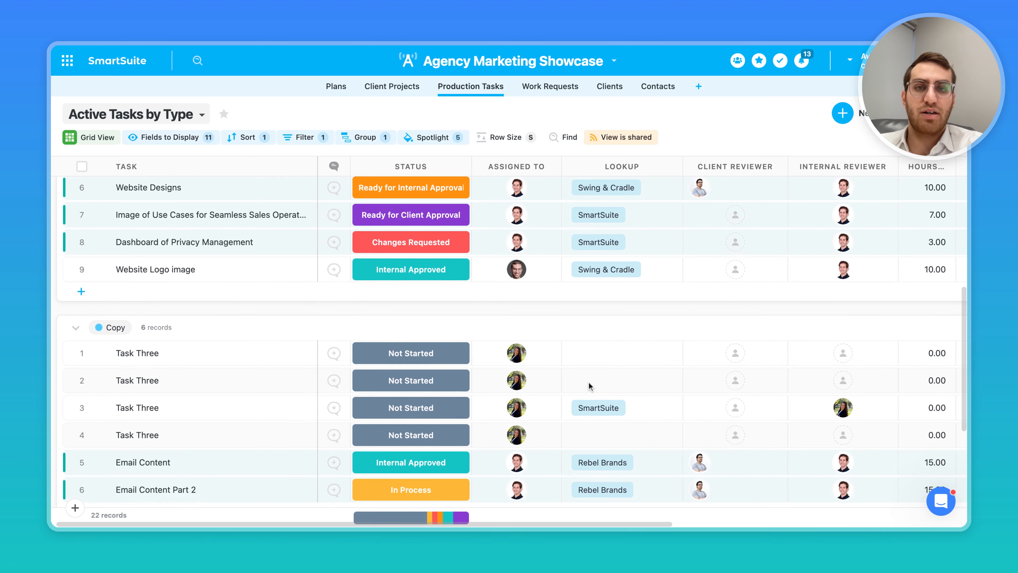
scroll(531, 229, "down", 1)
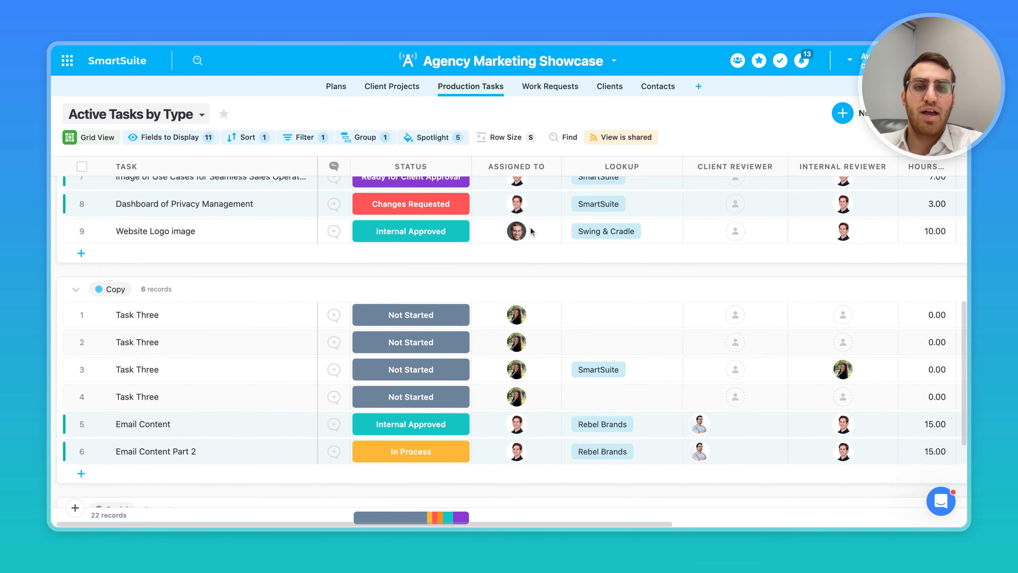
scroll(530, 231, "down", 5)
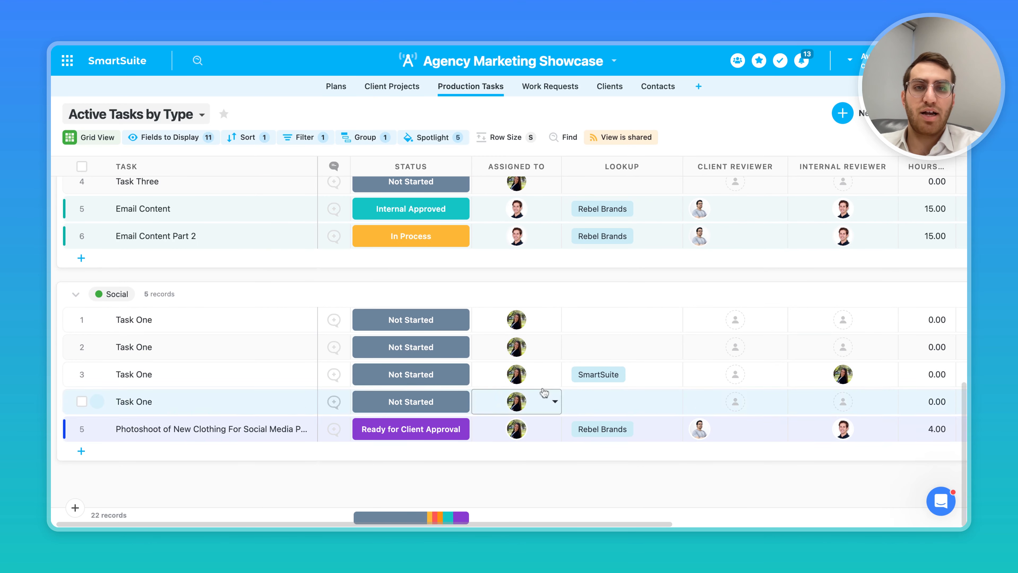
scroll(537, 278, "up", 4)
scroll(537, 277, "up", 9)
scroll(536, 277, "down", 3)
left_click(529, 213)
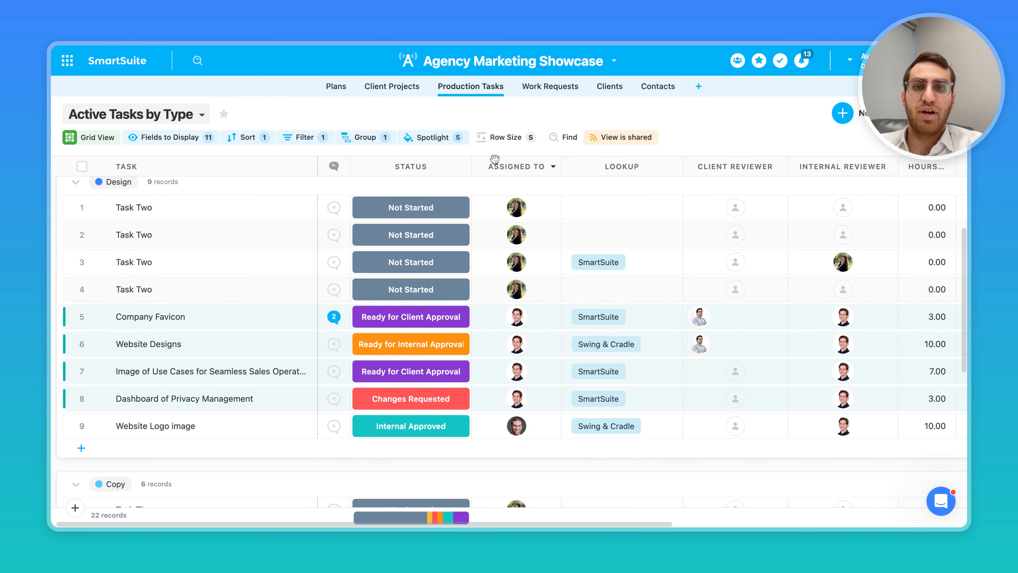
scroll(495, 159, "down", 1)
- Add Changes Requested and Ready for Internal Approval to the second spotlight's "is none of" statuses
left_click(427, 138)
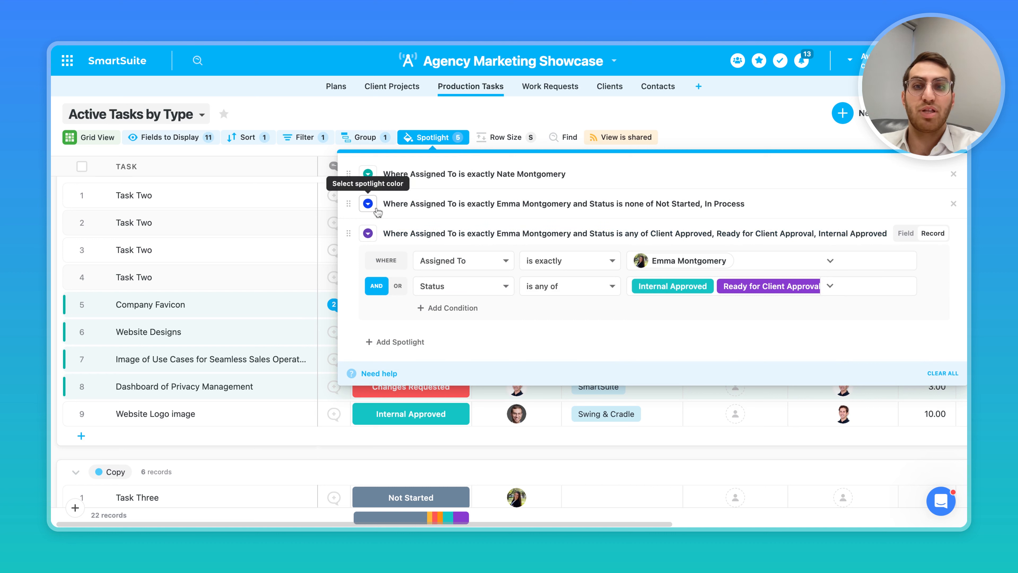
left_click(425, 204)
left_click(825, 260)
left_click(796, 324)
left_click(784, 347)
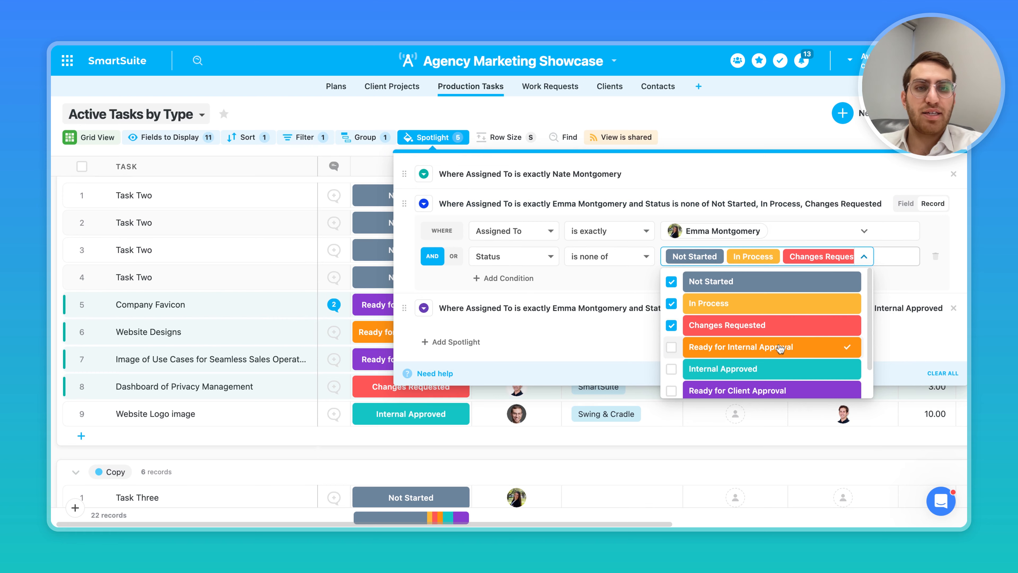
left_click(783, 132)
- Set the status of the second Task Two record in the Design group to Changes Requested
scroll(710, 240, "up", 4)
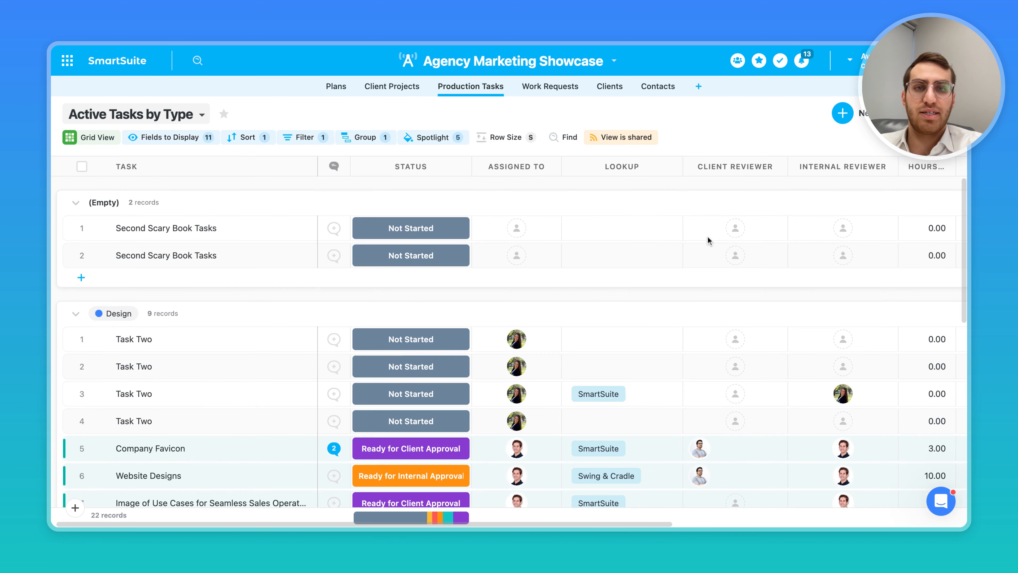
scroll(707, 235, "down", 1)
left_click(462, 351)
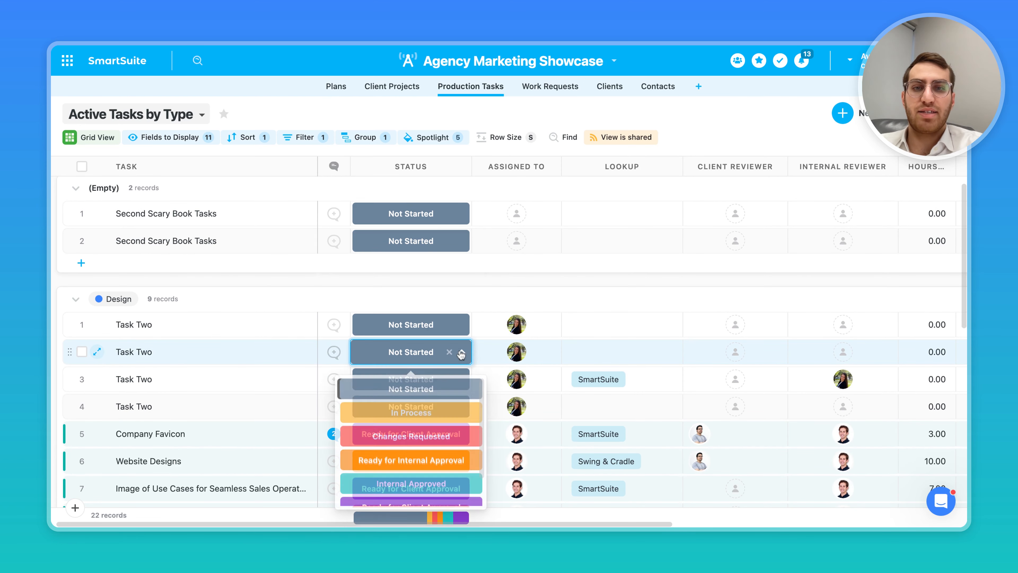
left_click(432, 438)
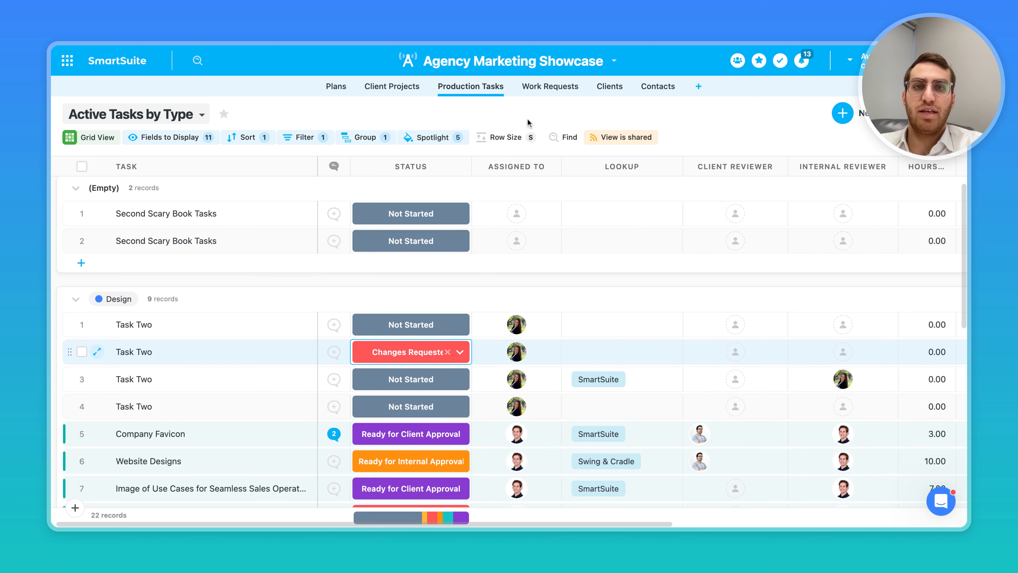
- Compare the highlighting of the Social group's records with the conditions of the three spotlights
scroll(561, 353, "down", 12)
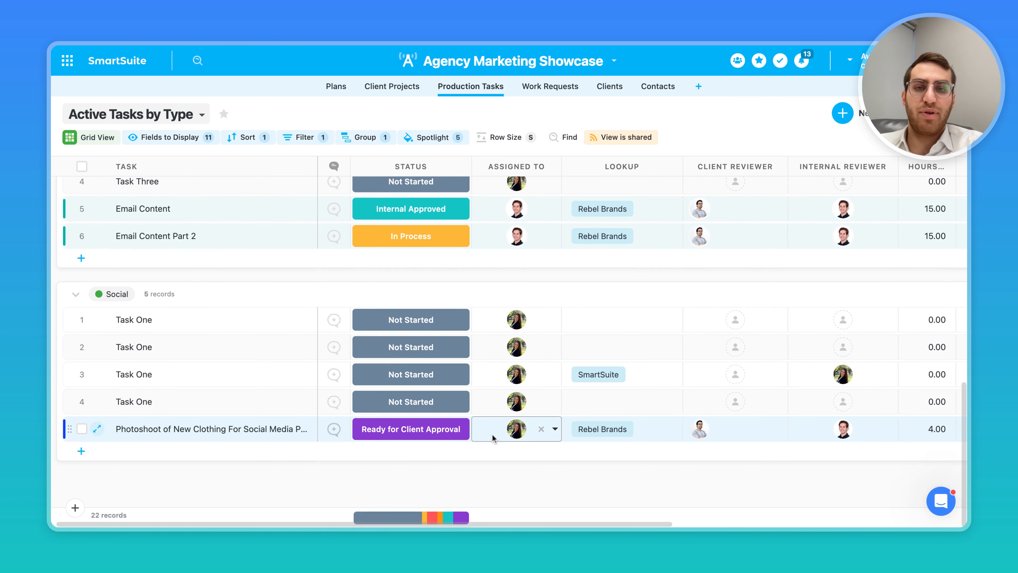
left_click(407, 400)
left_click(407, 430)
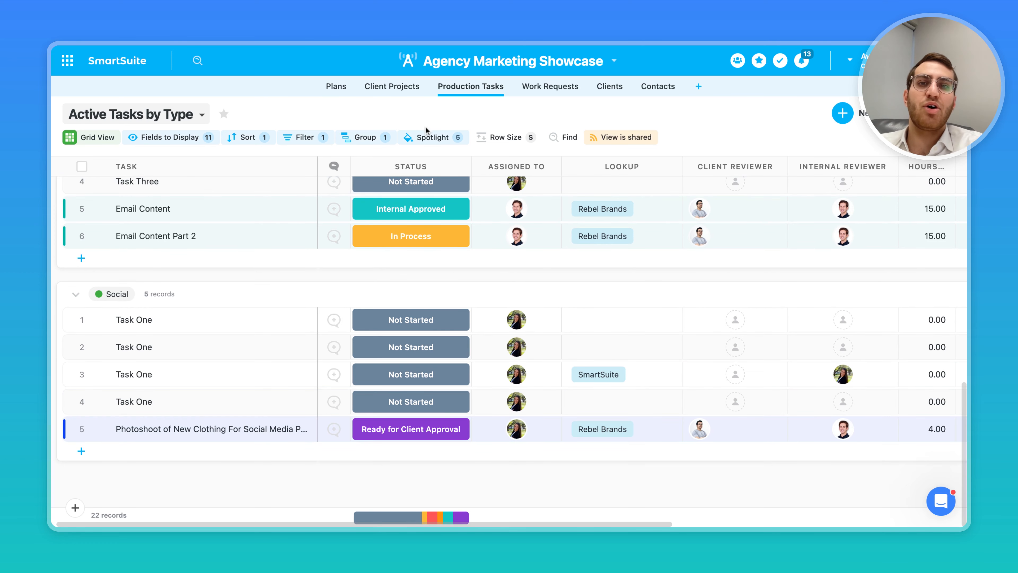
left_click(429, 137)
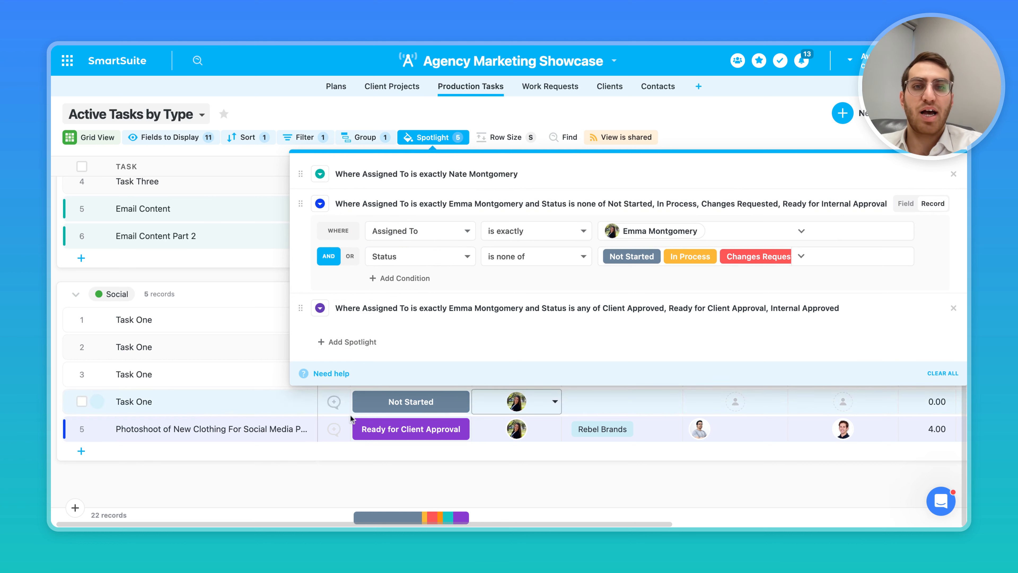
left_click(463, 112)
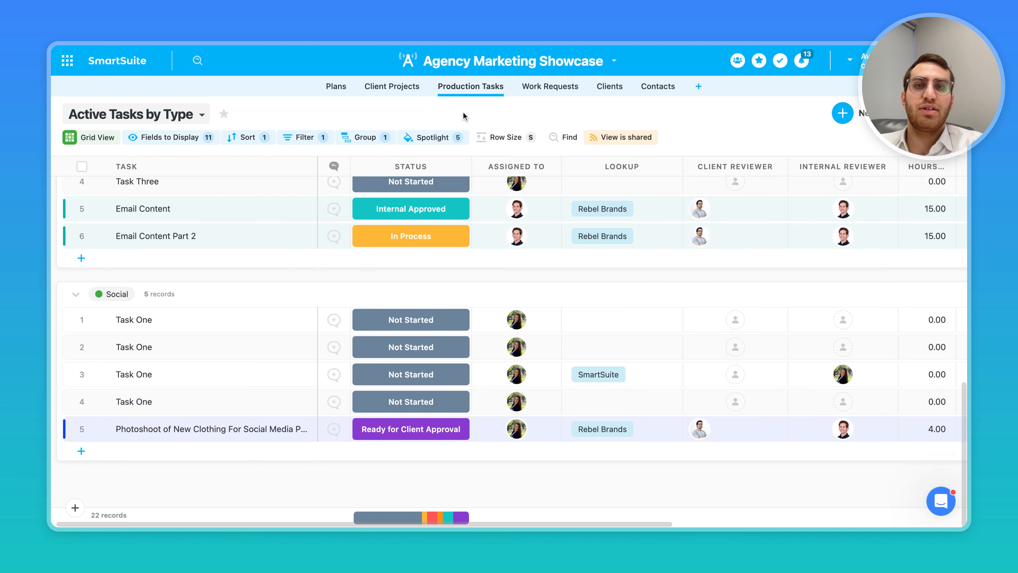